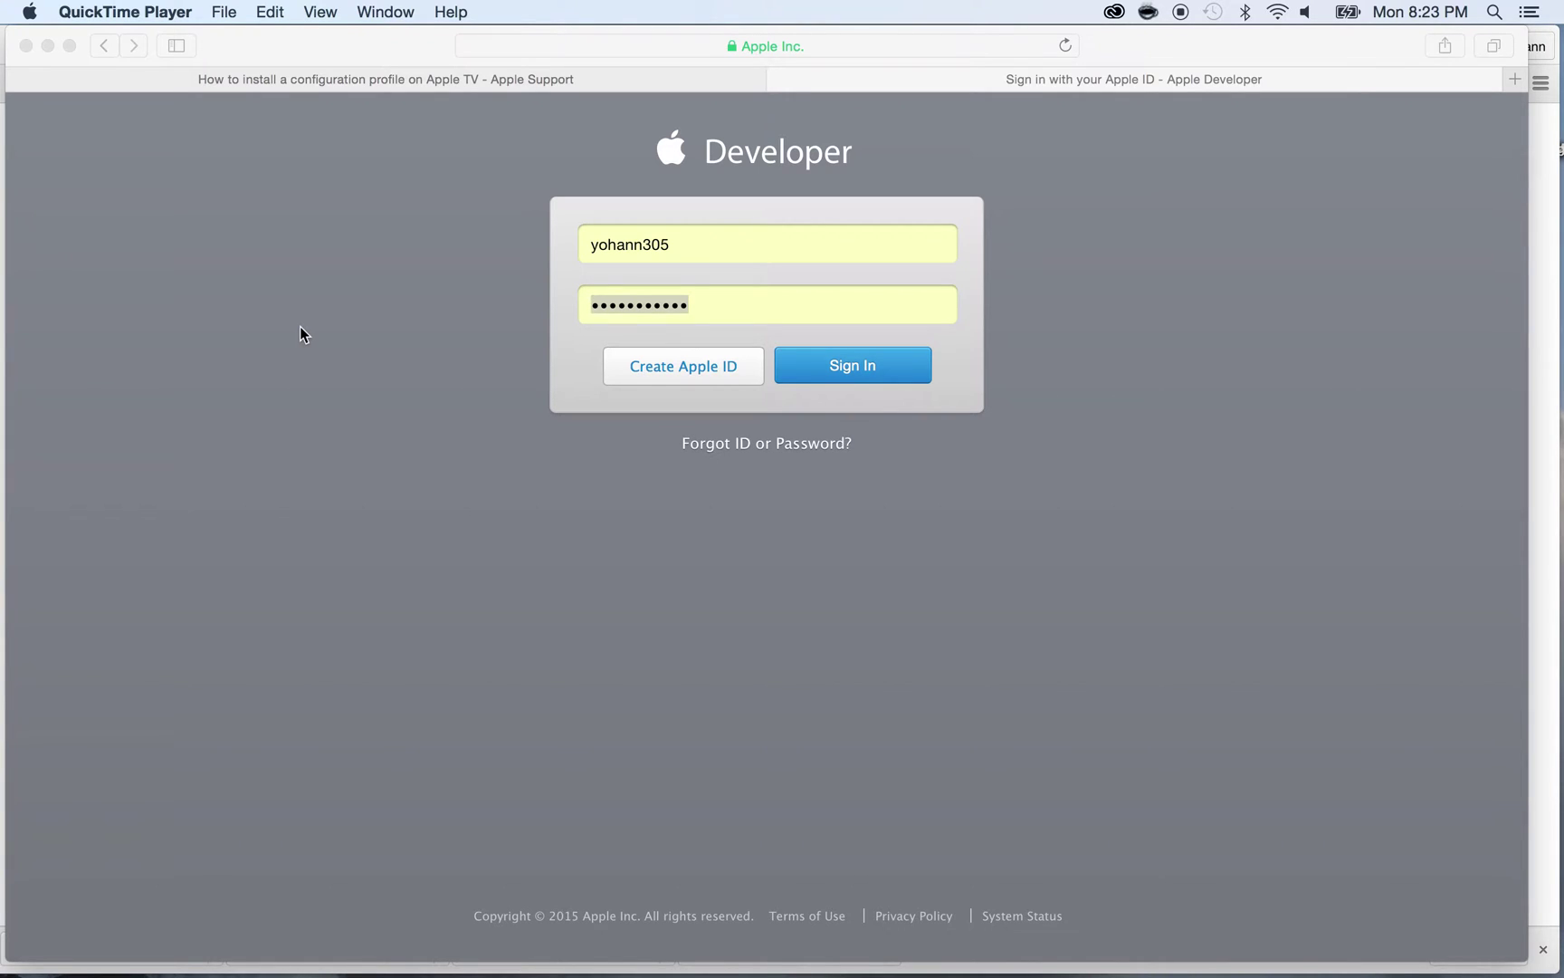
Load developer.apple.com in Safari
click(636, 46)
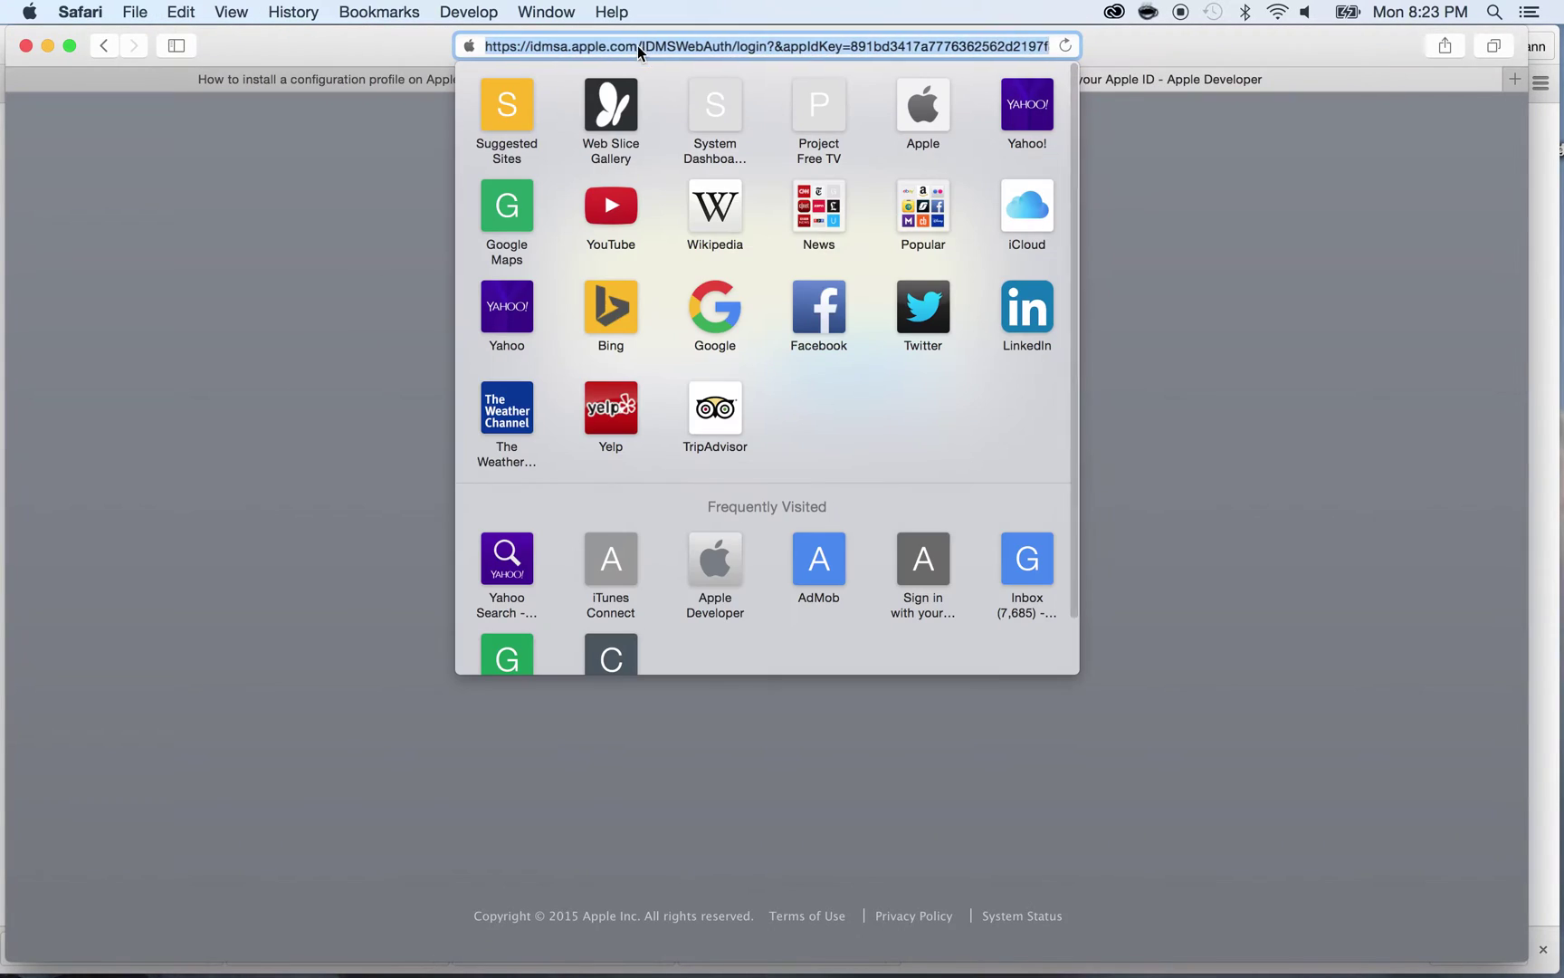
text(deve)
key(Right)
key(Return)
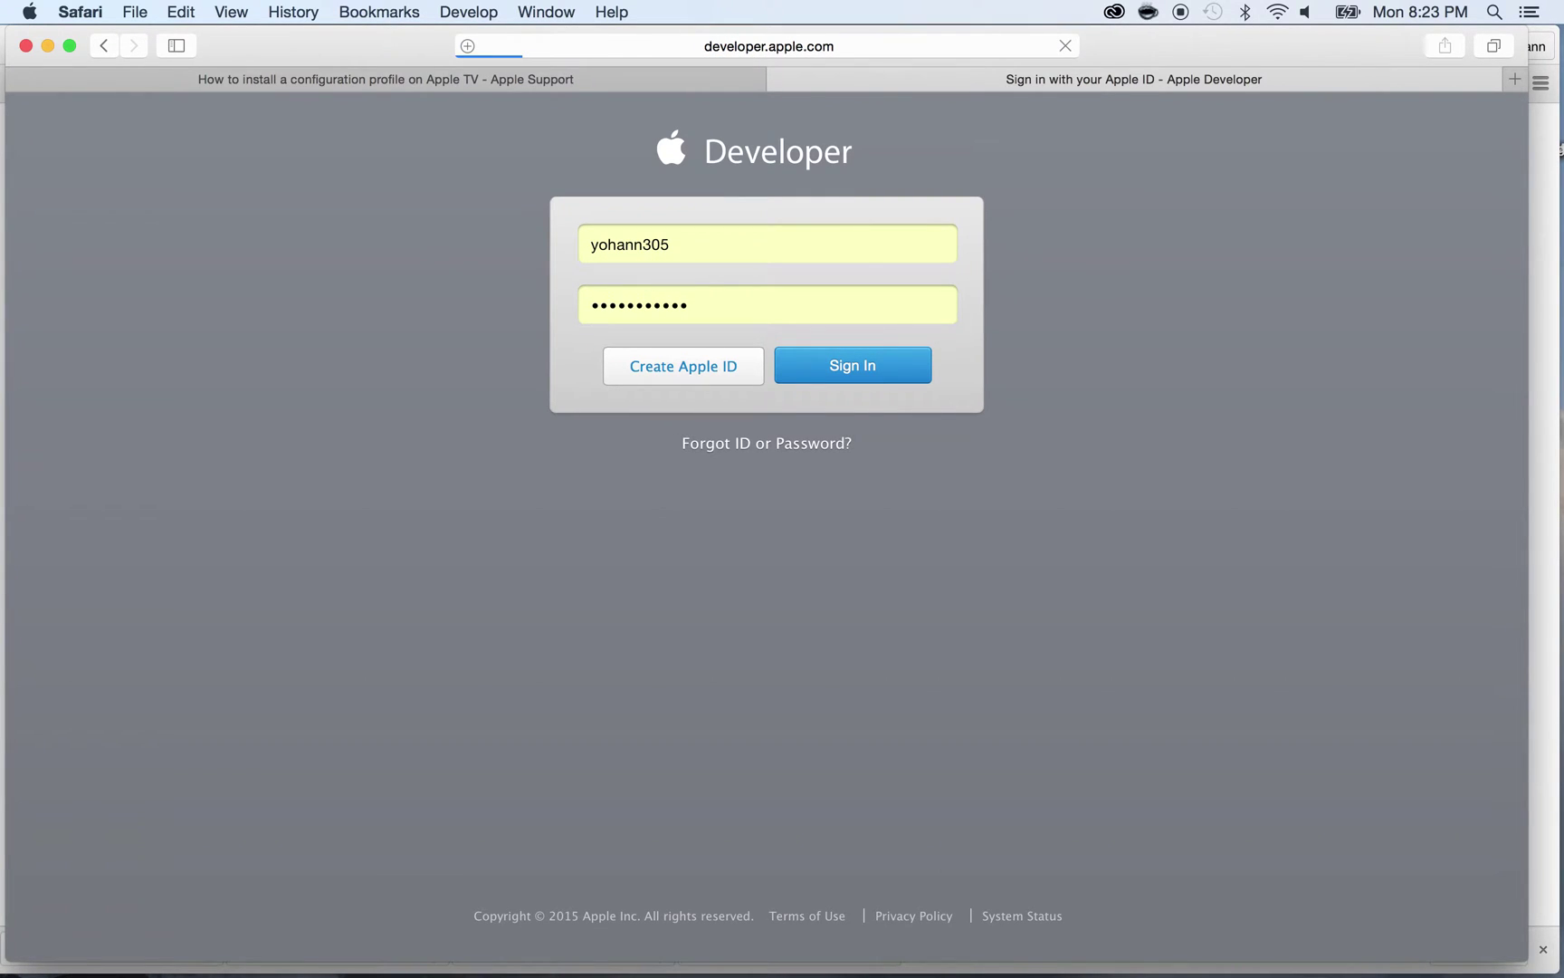
Open the Member Center, sign in with the saved Apple ID, and pick the individual team
click(909, 363)
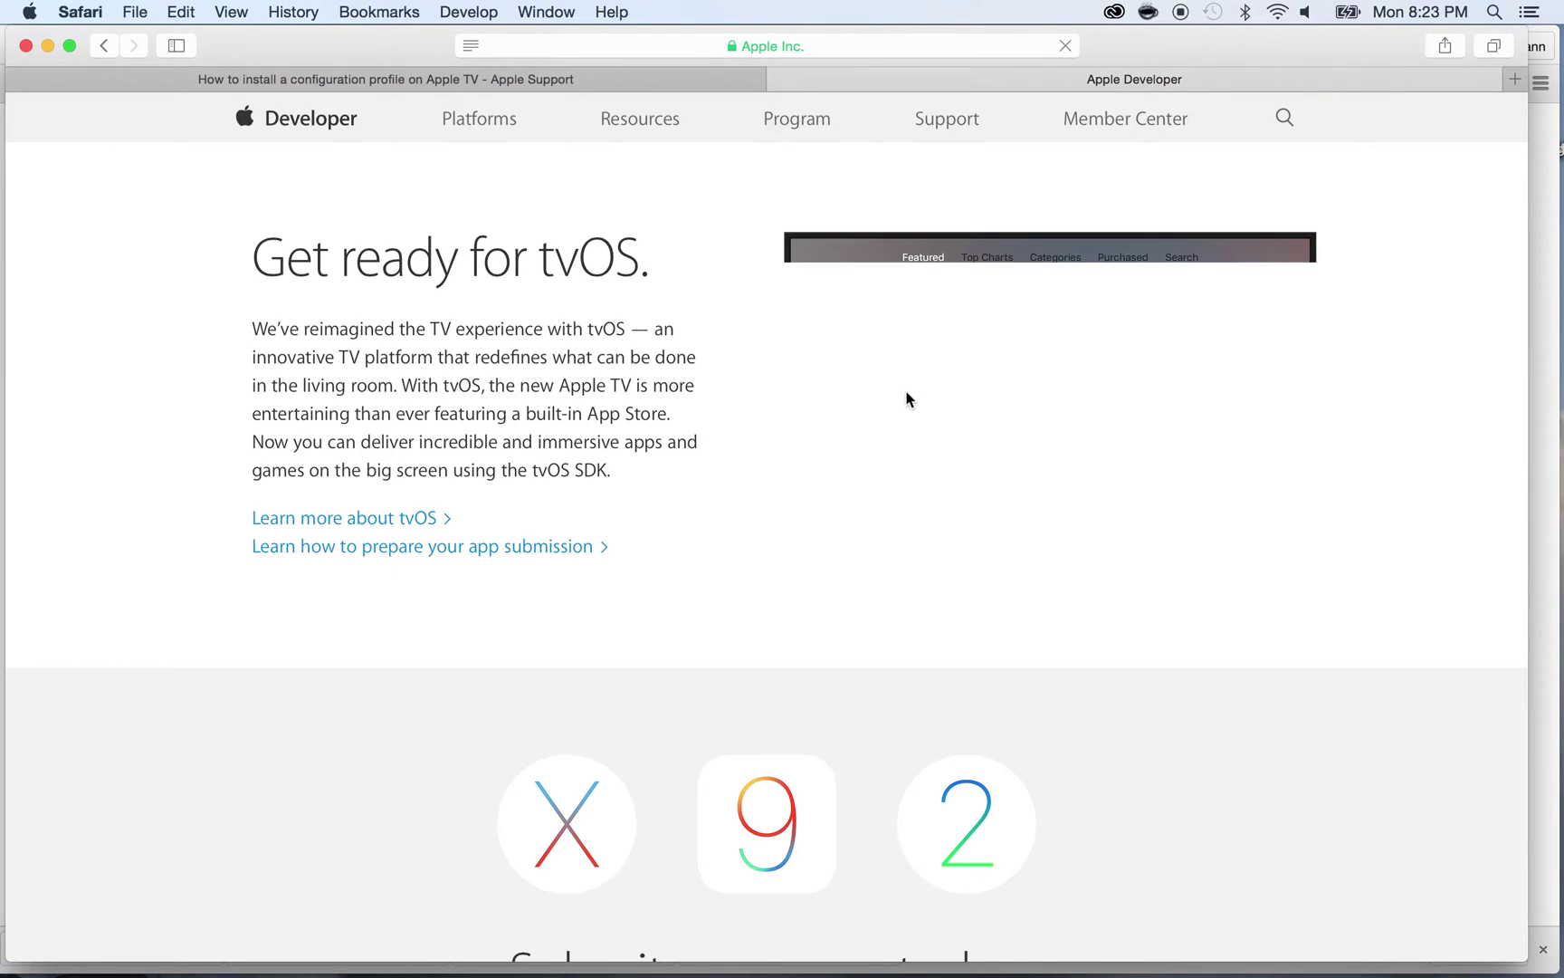
click(1106, 130)
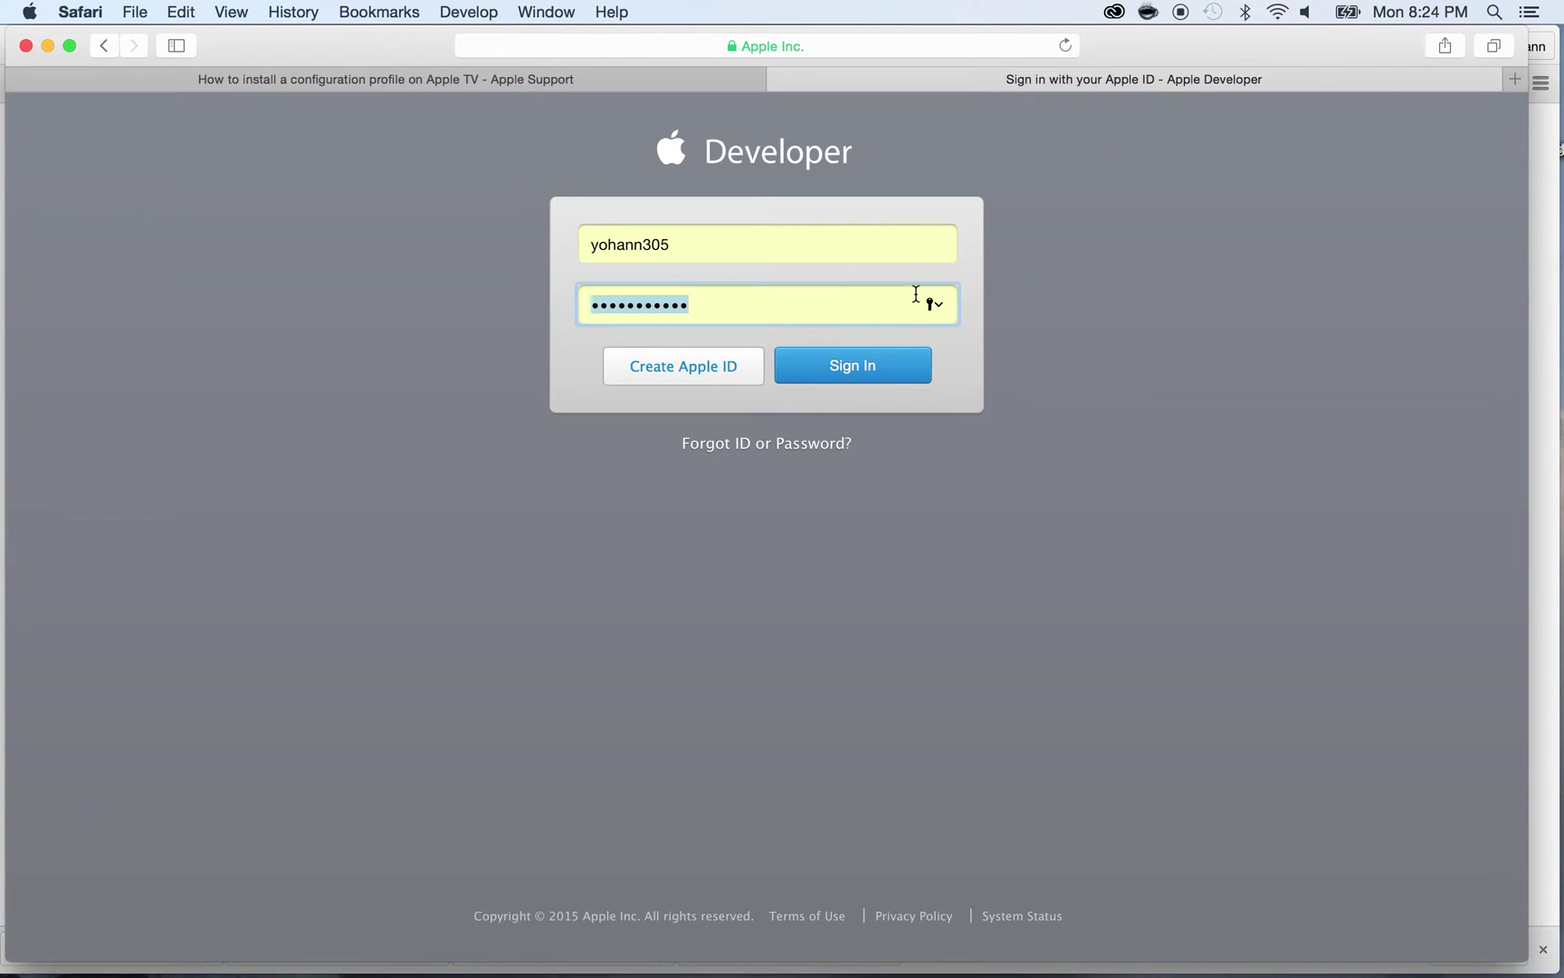
click(893, 349)
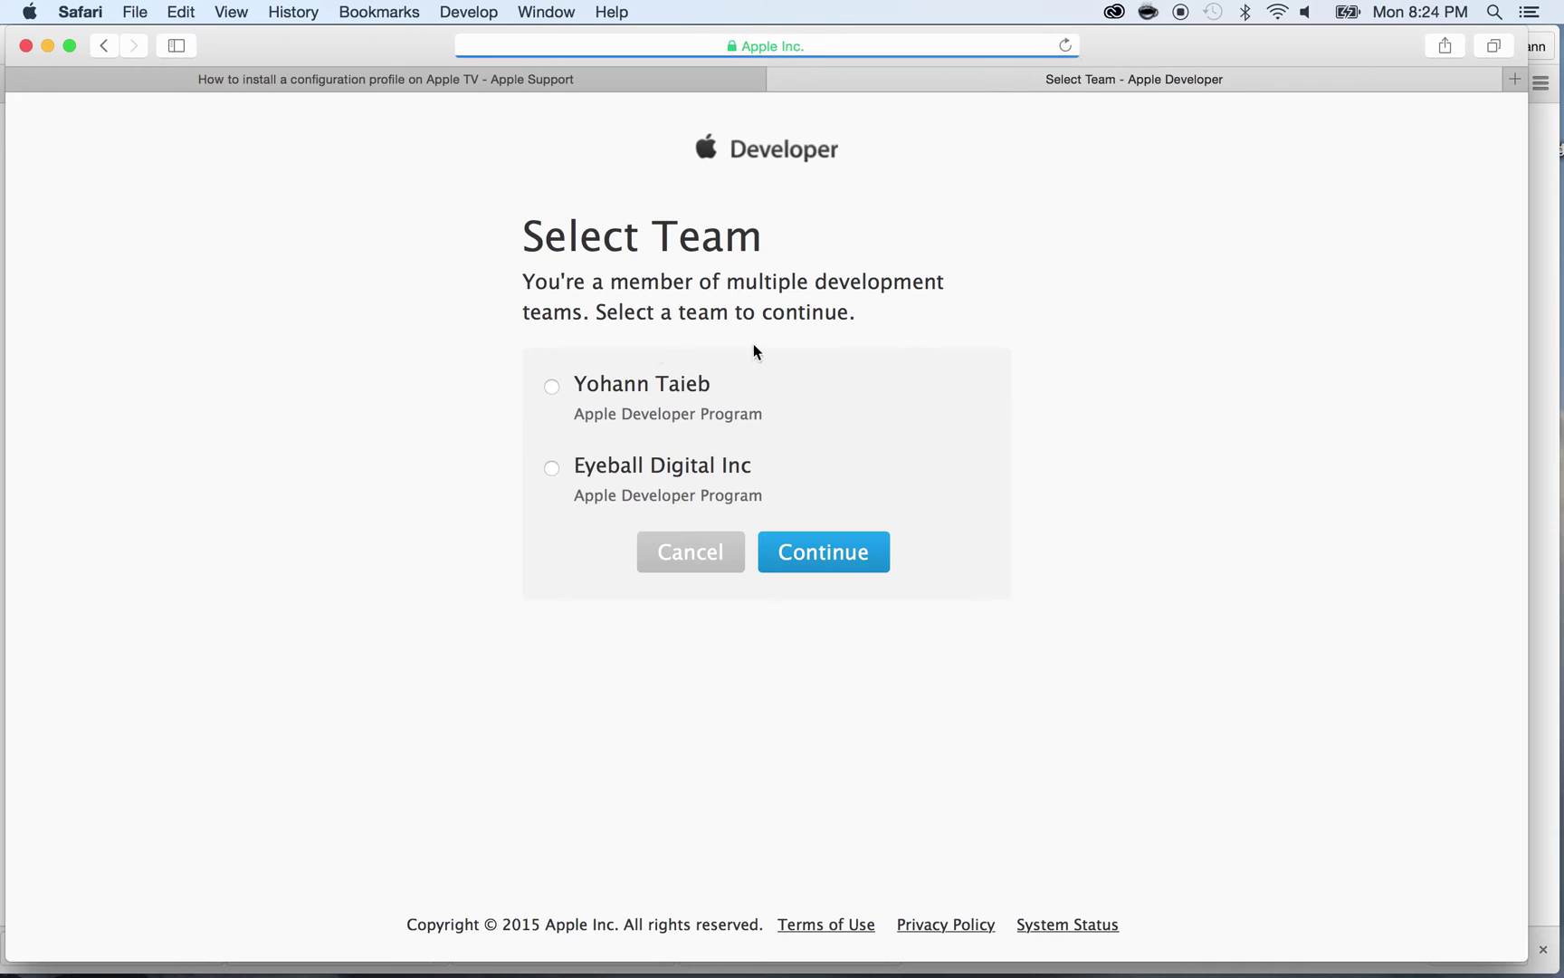
click(551, 386)
Continue as the individual team into Certificates, Identifiers & Profiles and view iOS certificates
click(784, 545)
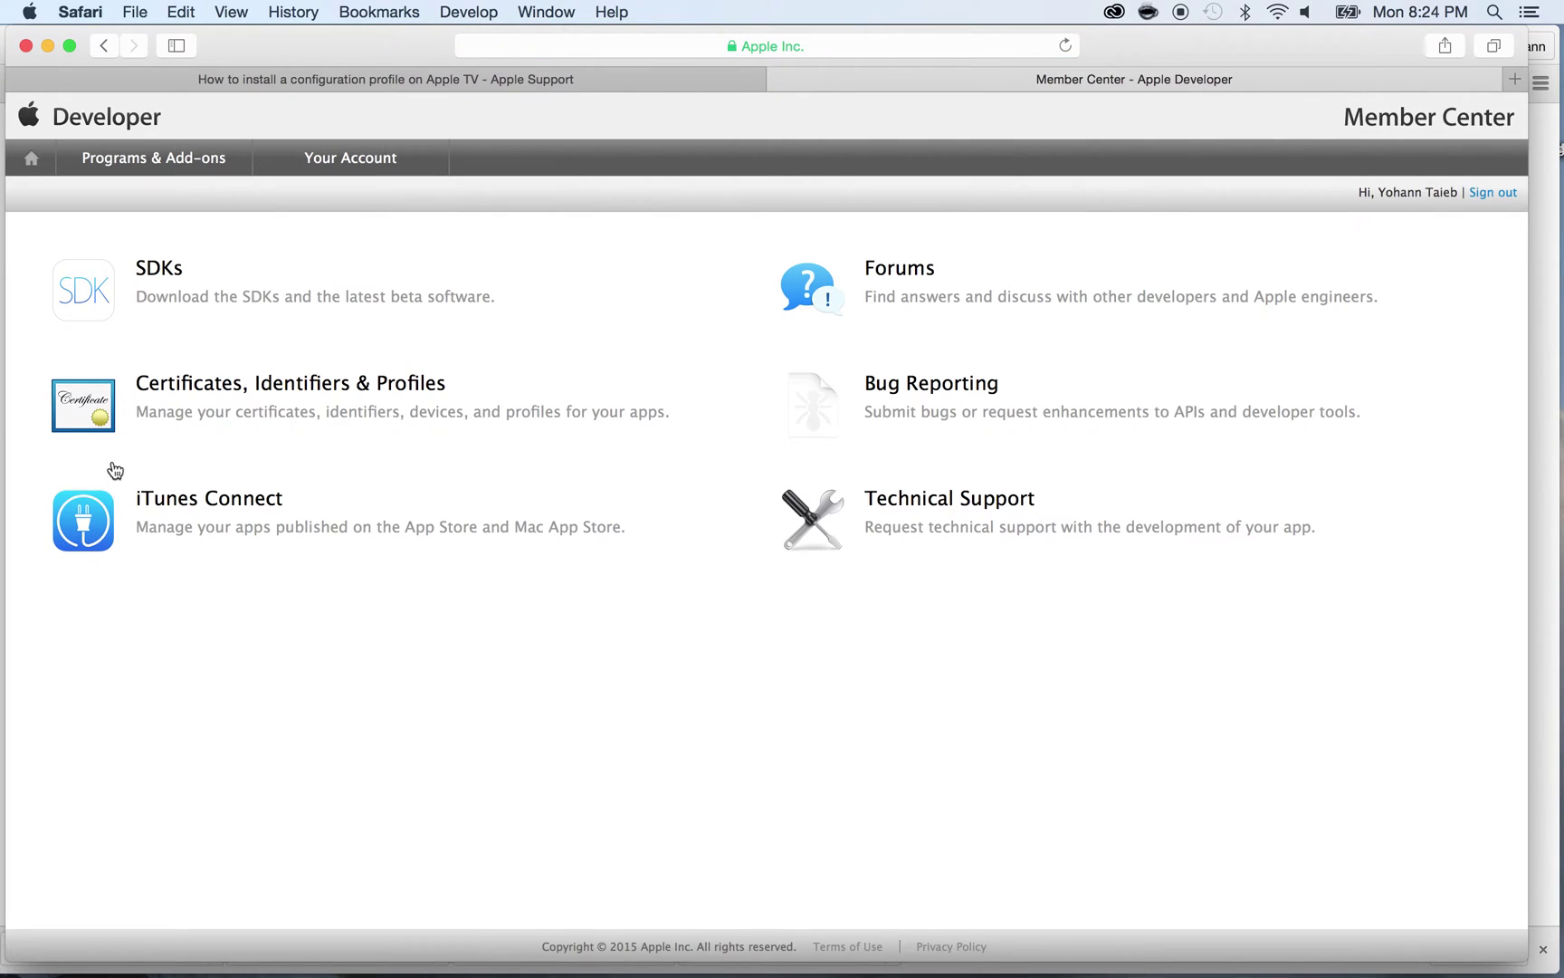
click(172, 390)
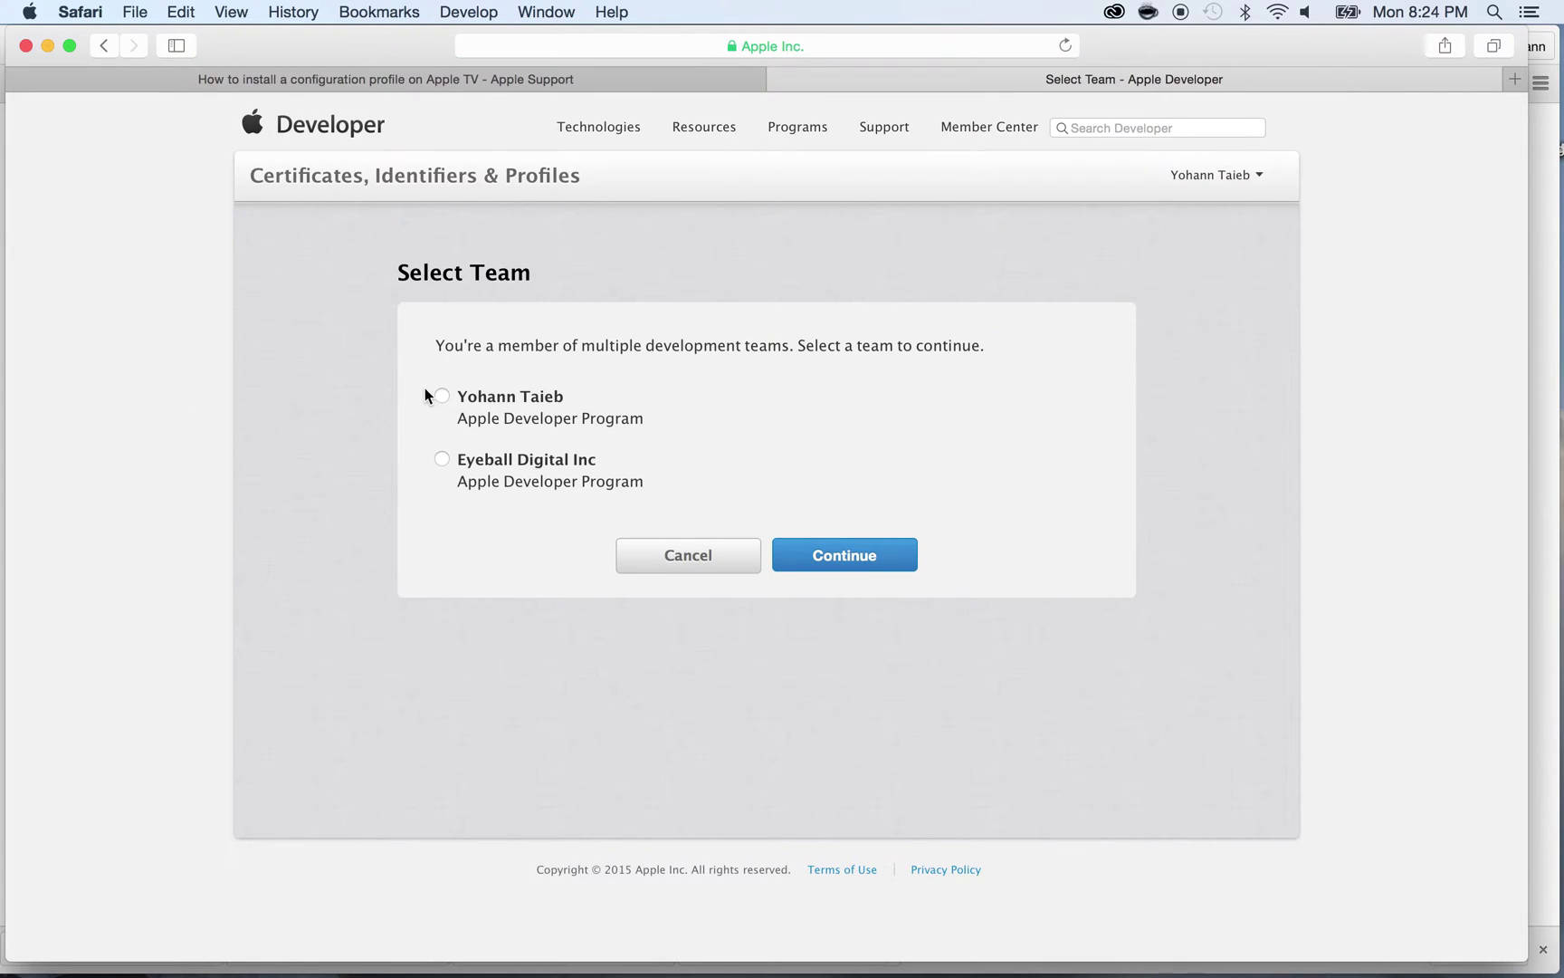
click(802, 553)
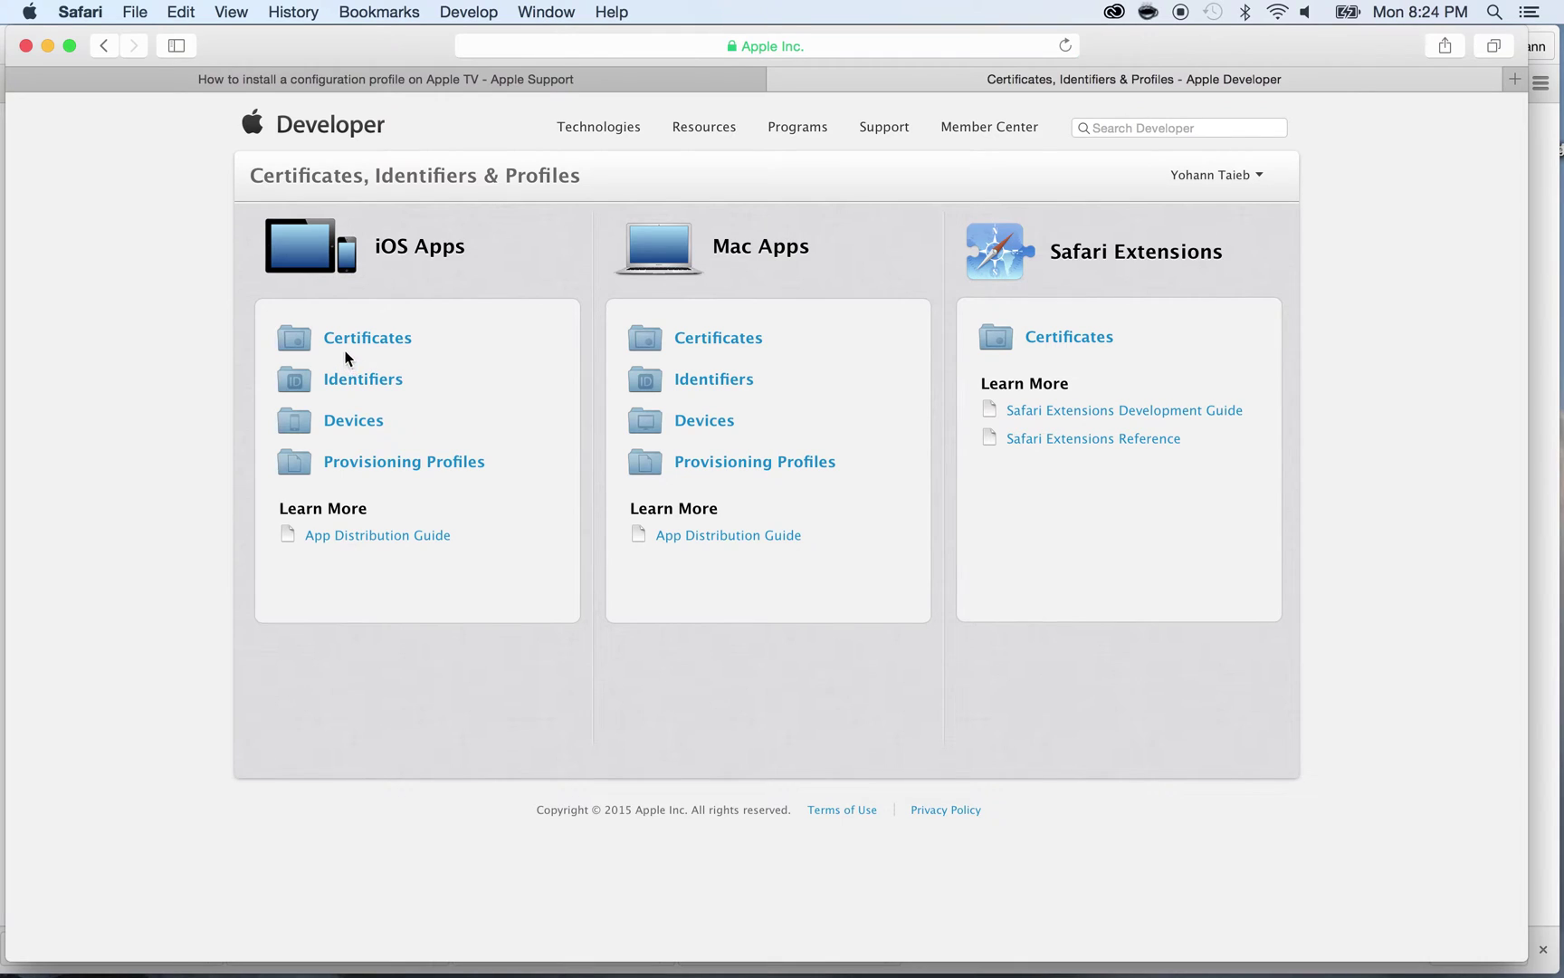
click(352, 344)
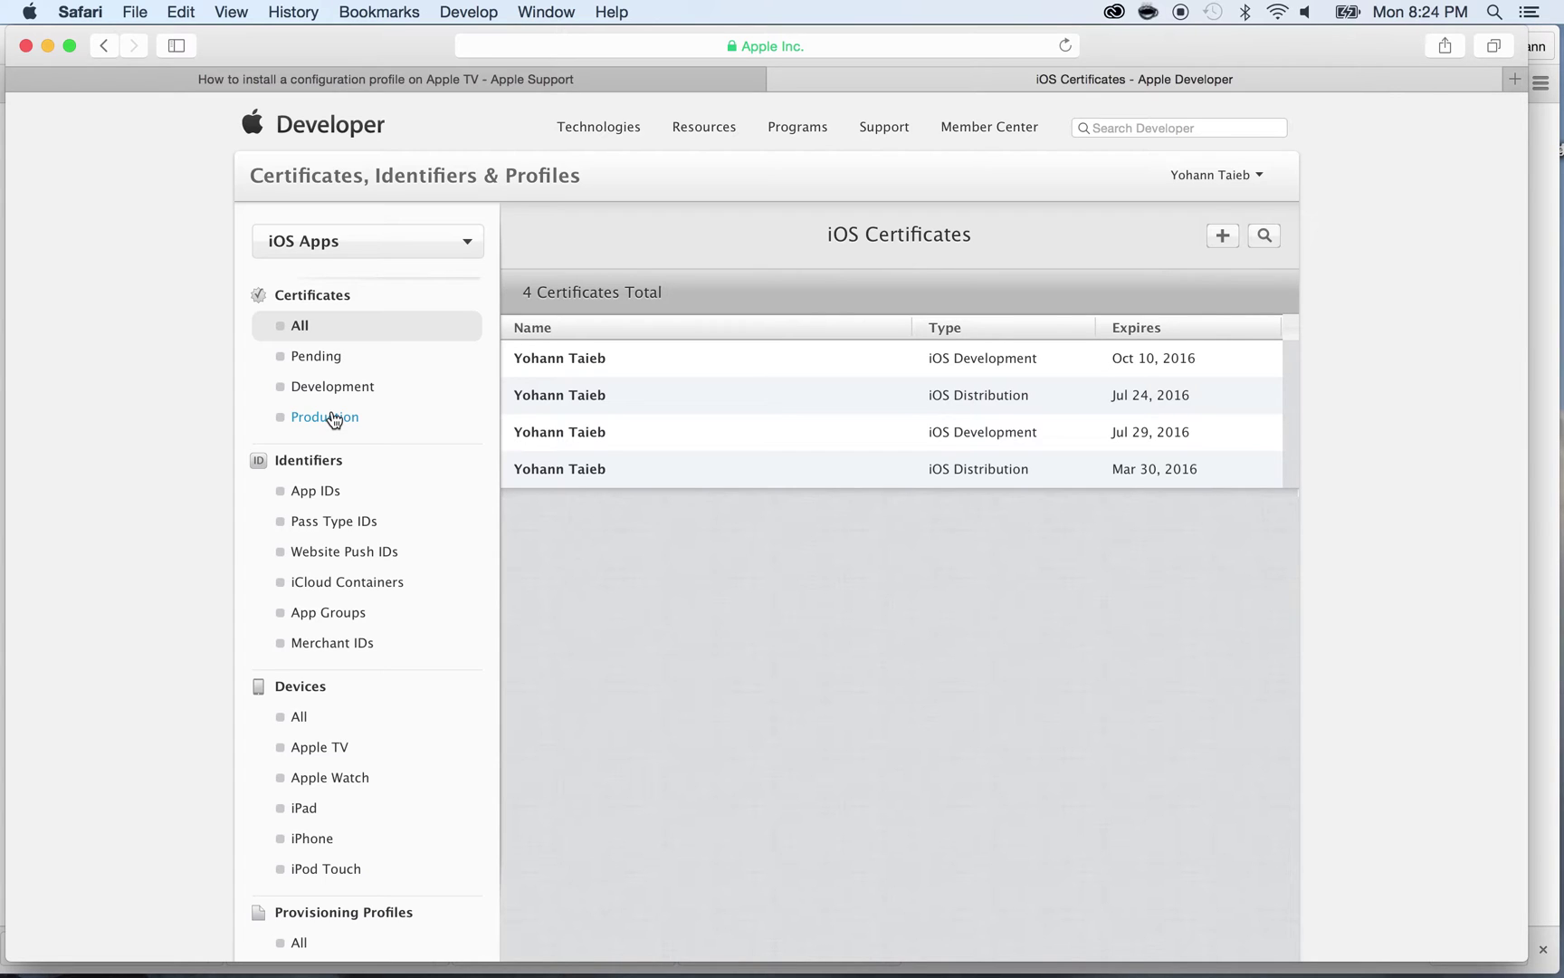
Review the Development and Production certificates and the registered Apple TV devices
click(334, 392)
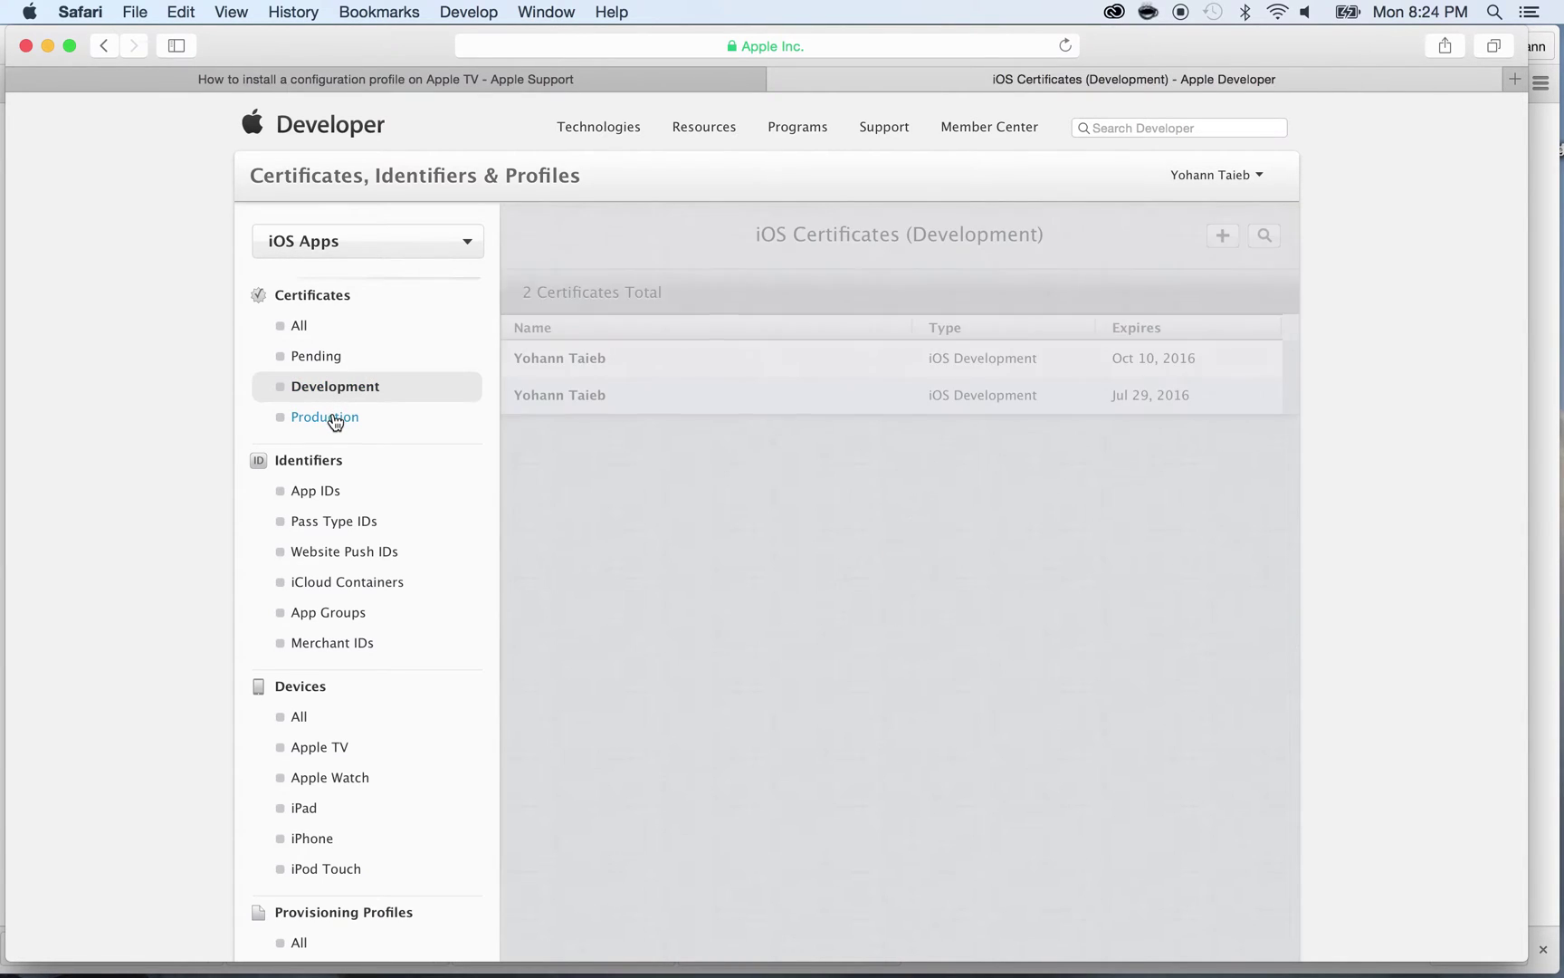
click(334, 418)
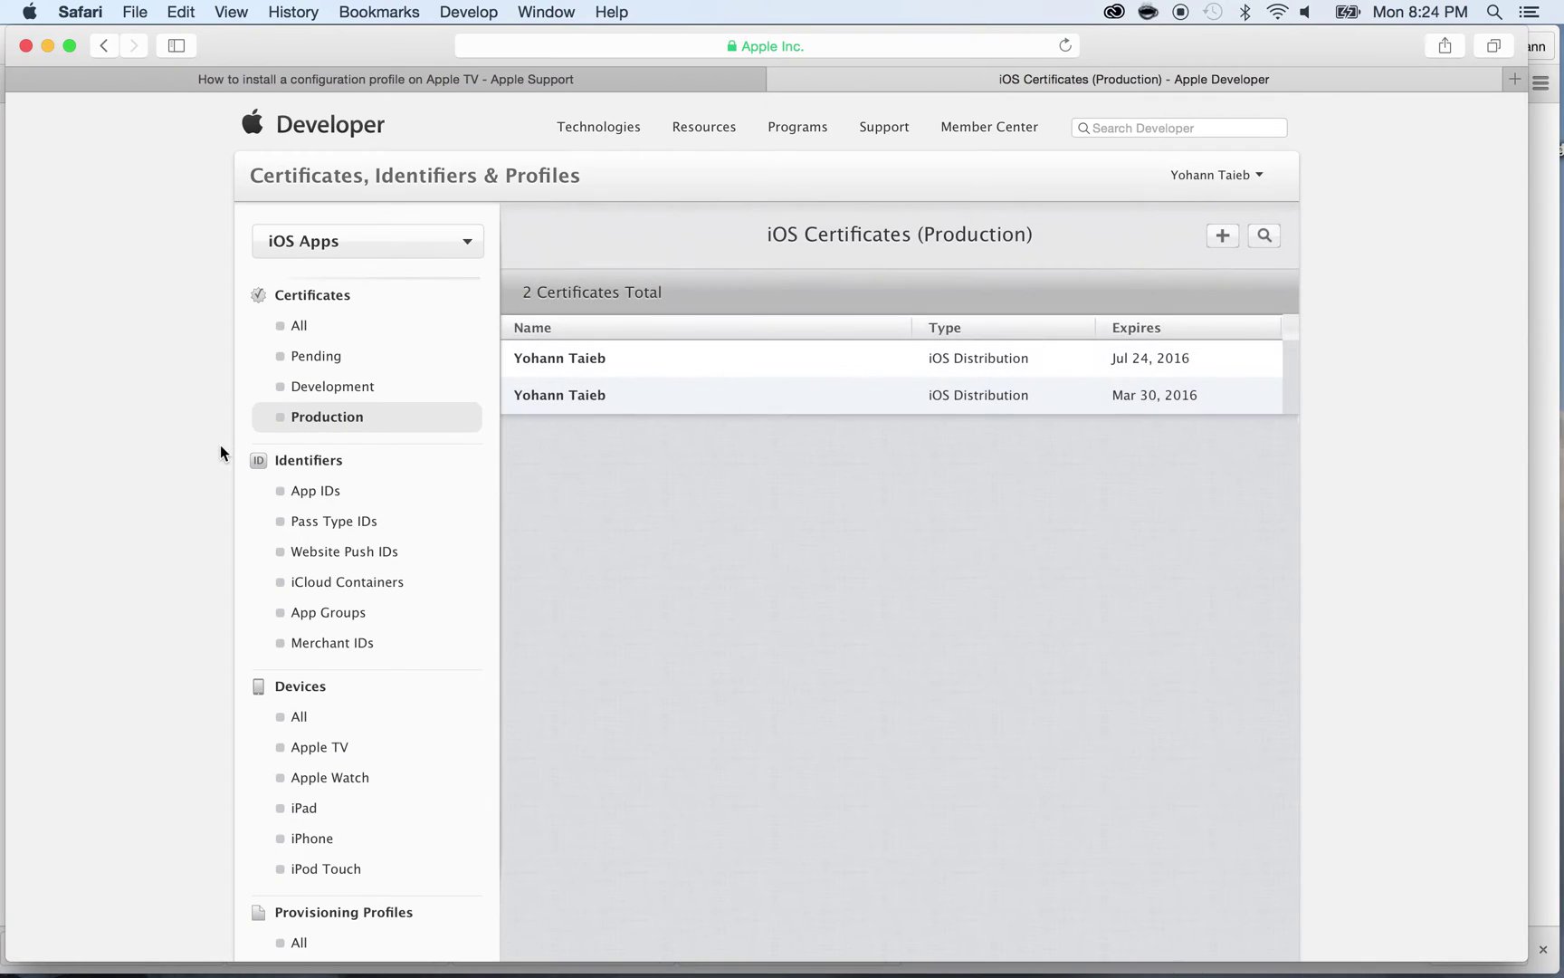
scroll(220, 444, down, 4)
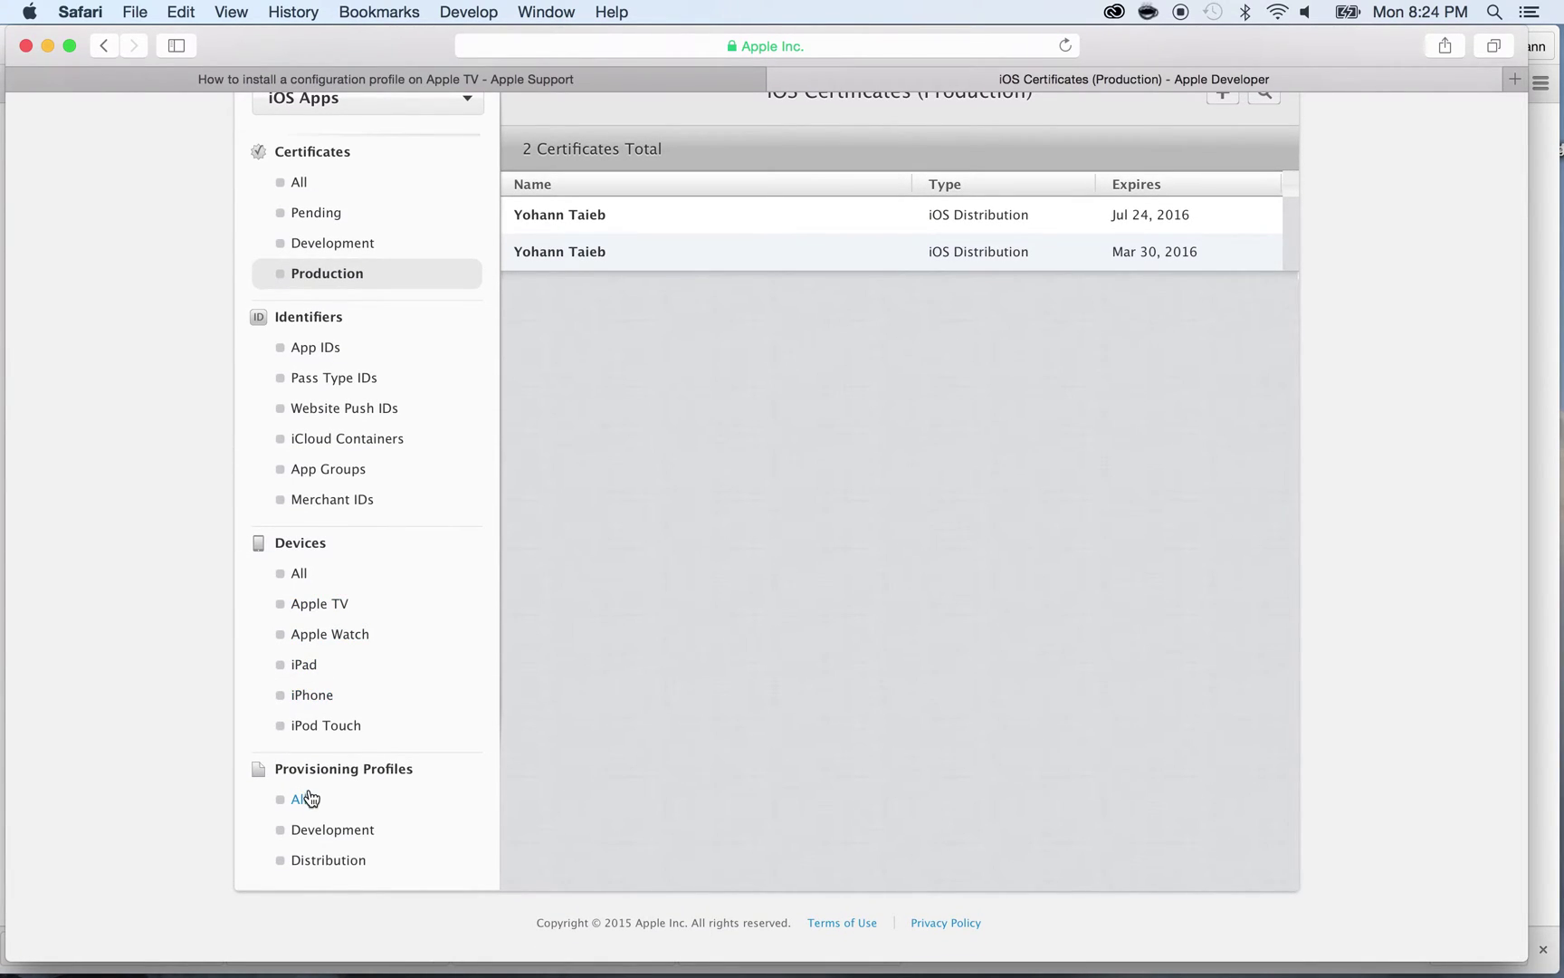
click(308, 603)
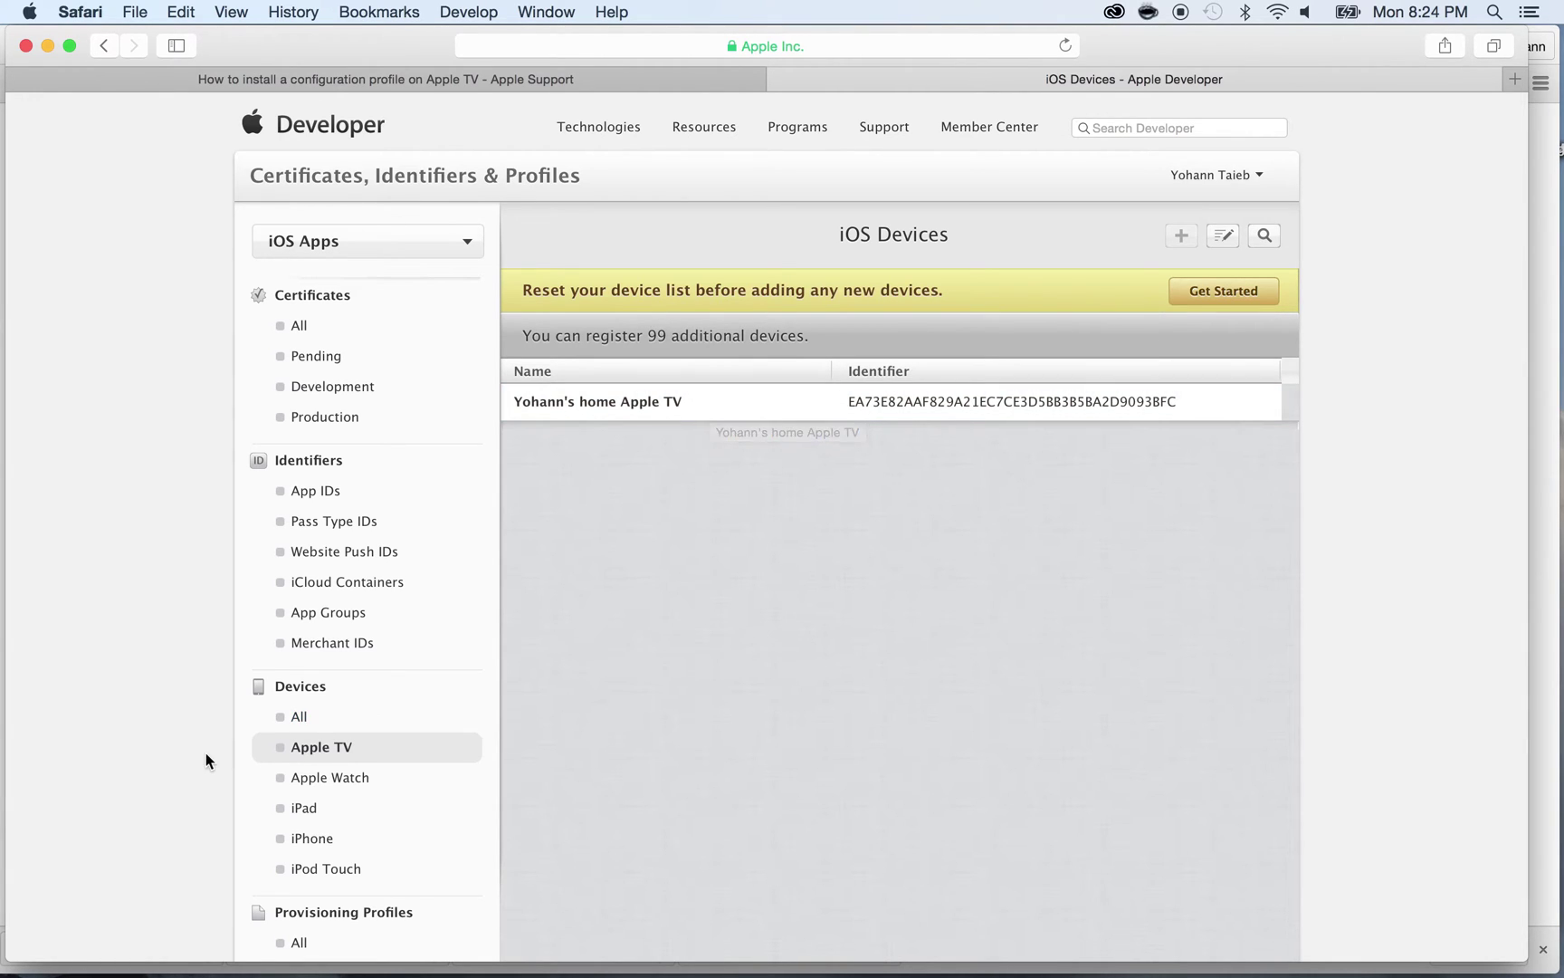
scroll(205, 754, down, 4)
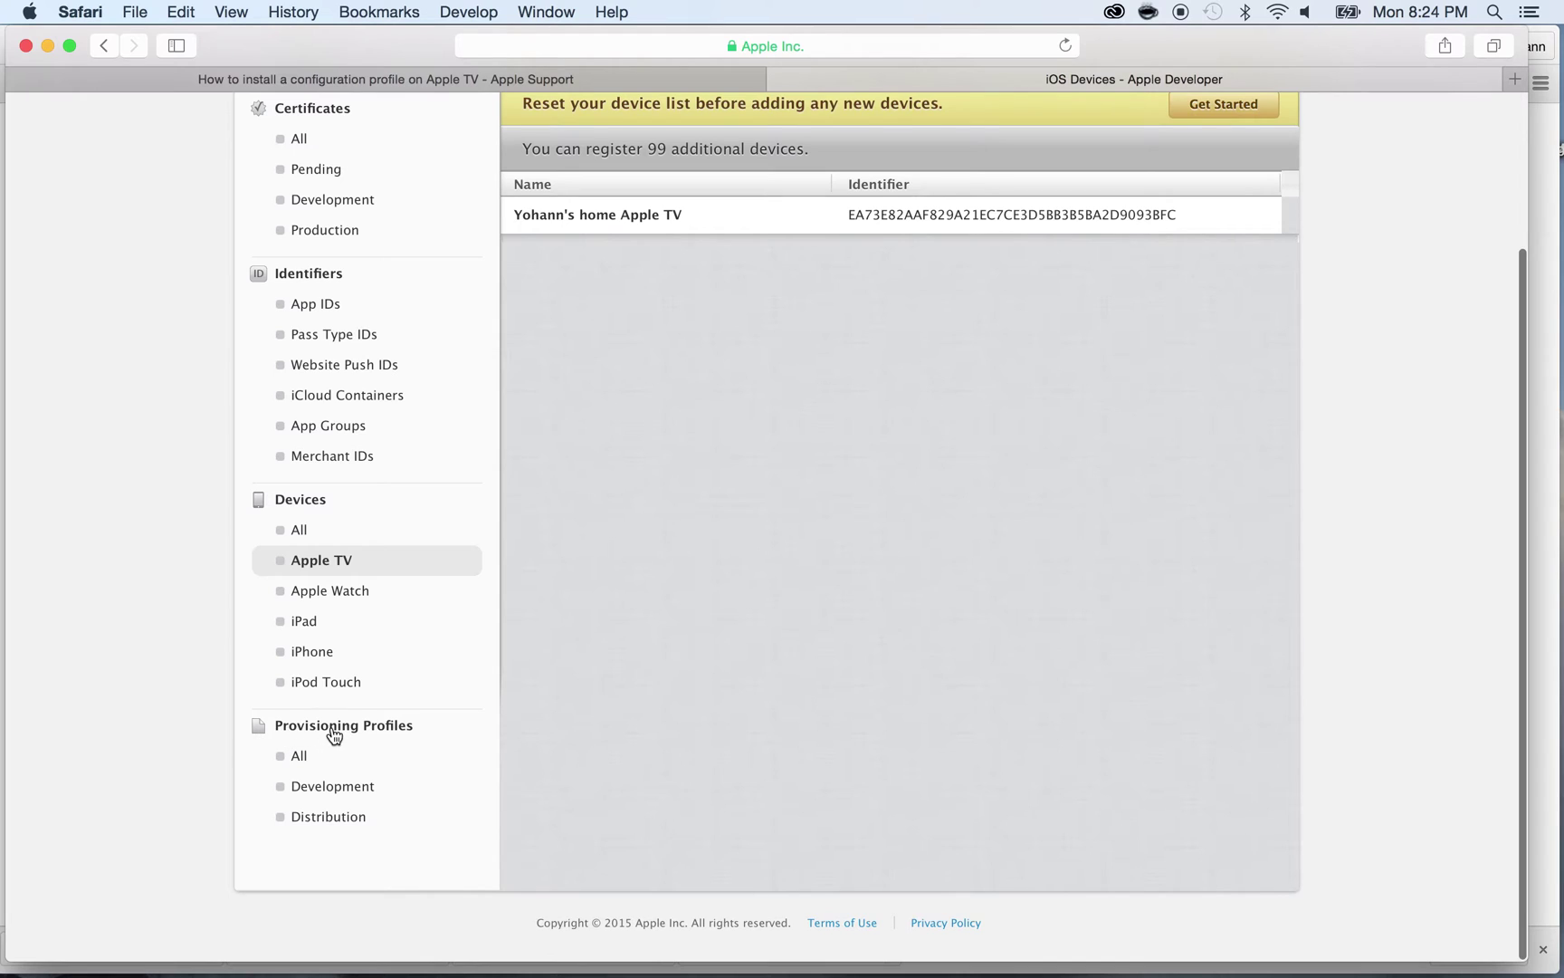
click(366, 724)
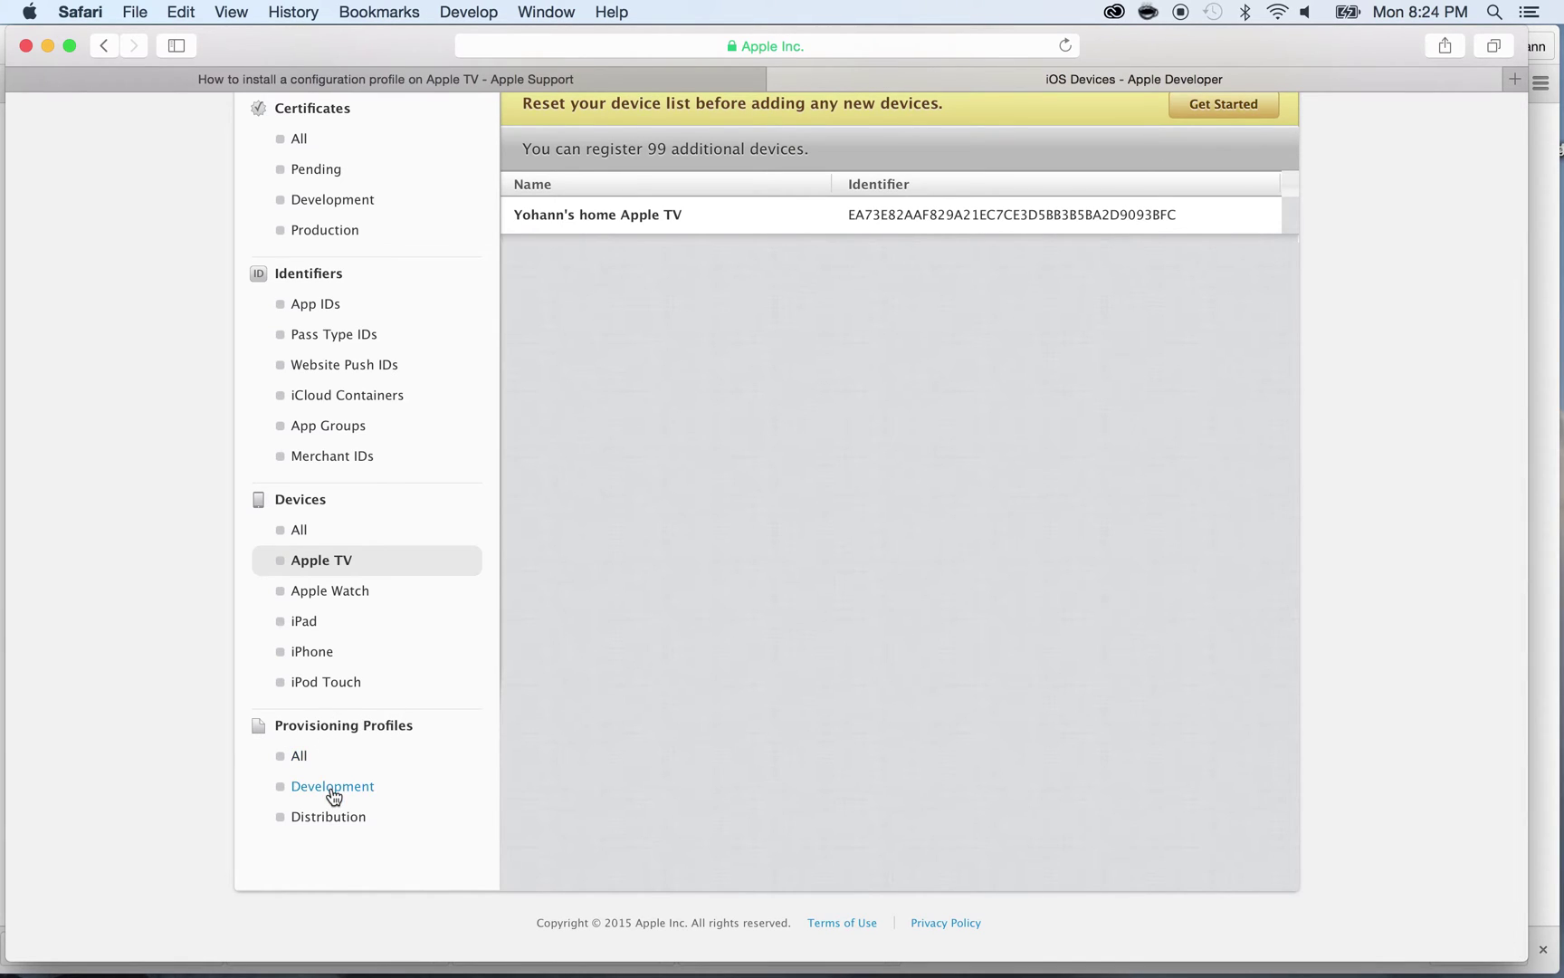
List the Development provisioning profiles and start adding a new profile
click(331, 787)
scroll(330, 787, down, 3)
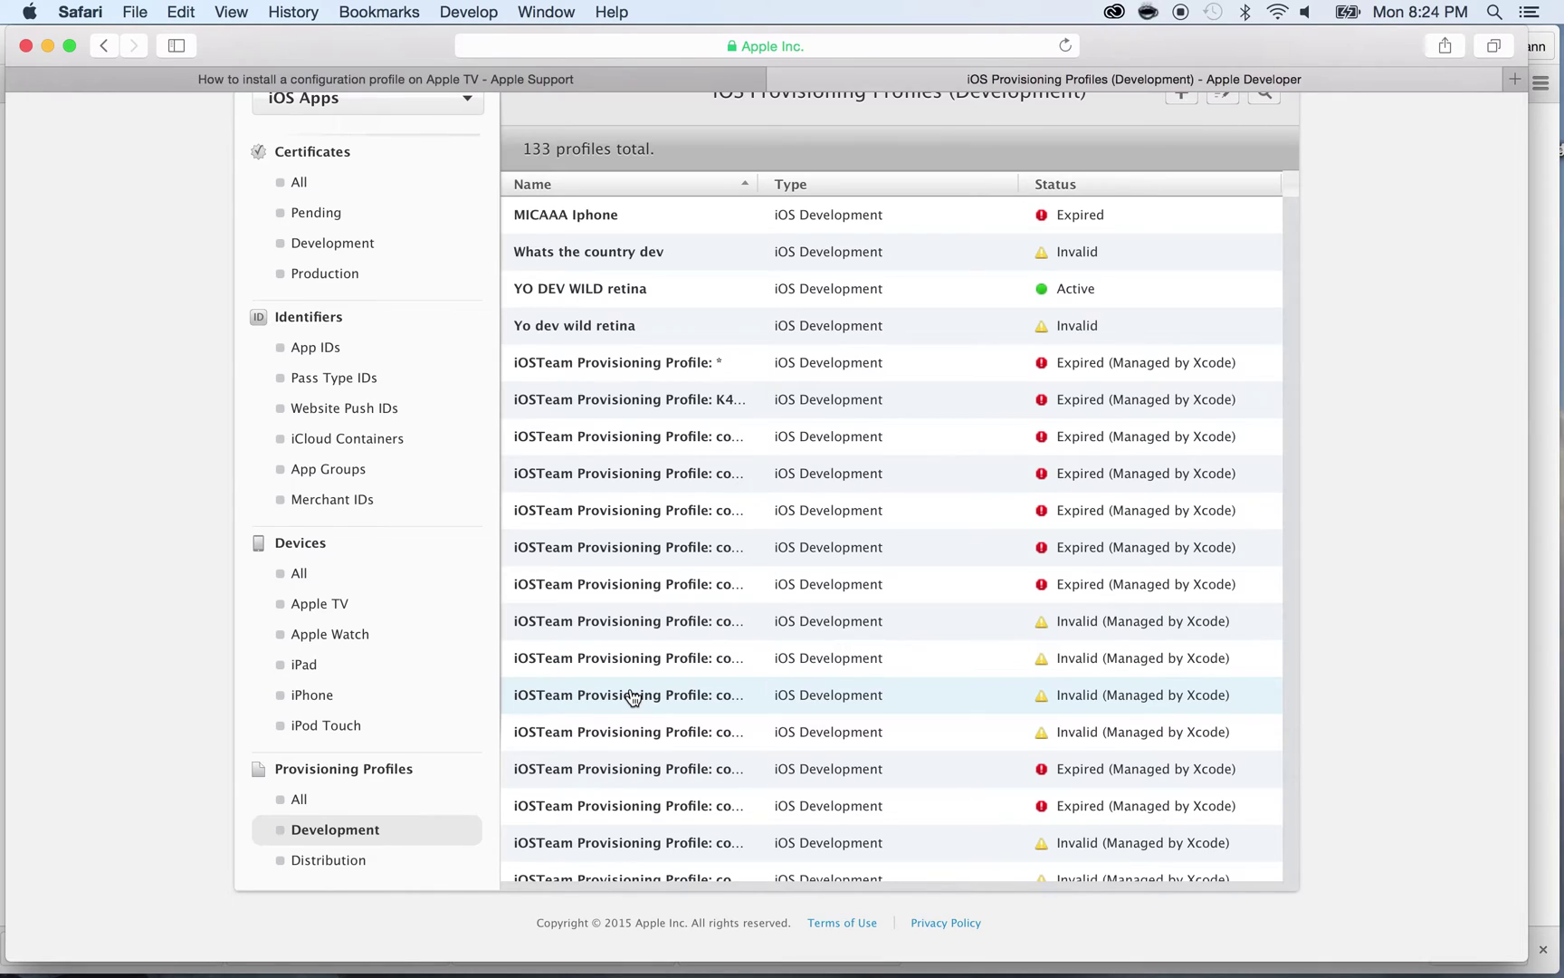
scroll(631, 695, up, 3)
scroll(631, 695, down, 5)
scroll(631, 695, down, 5)
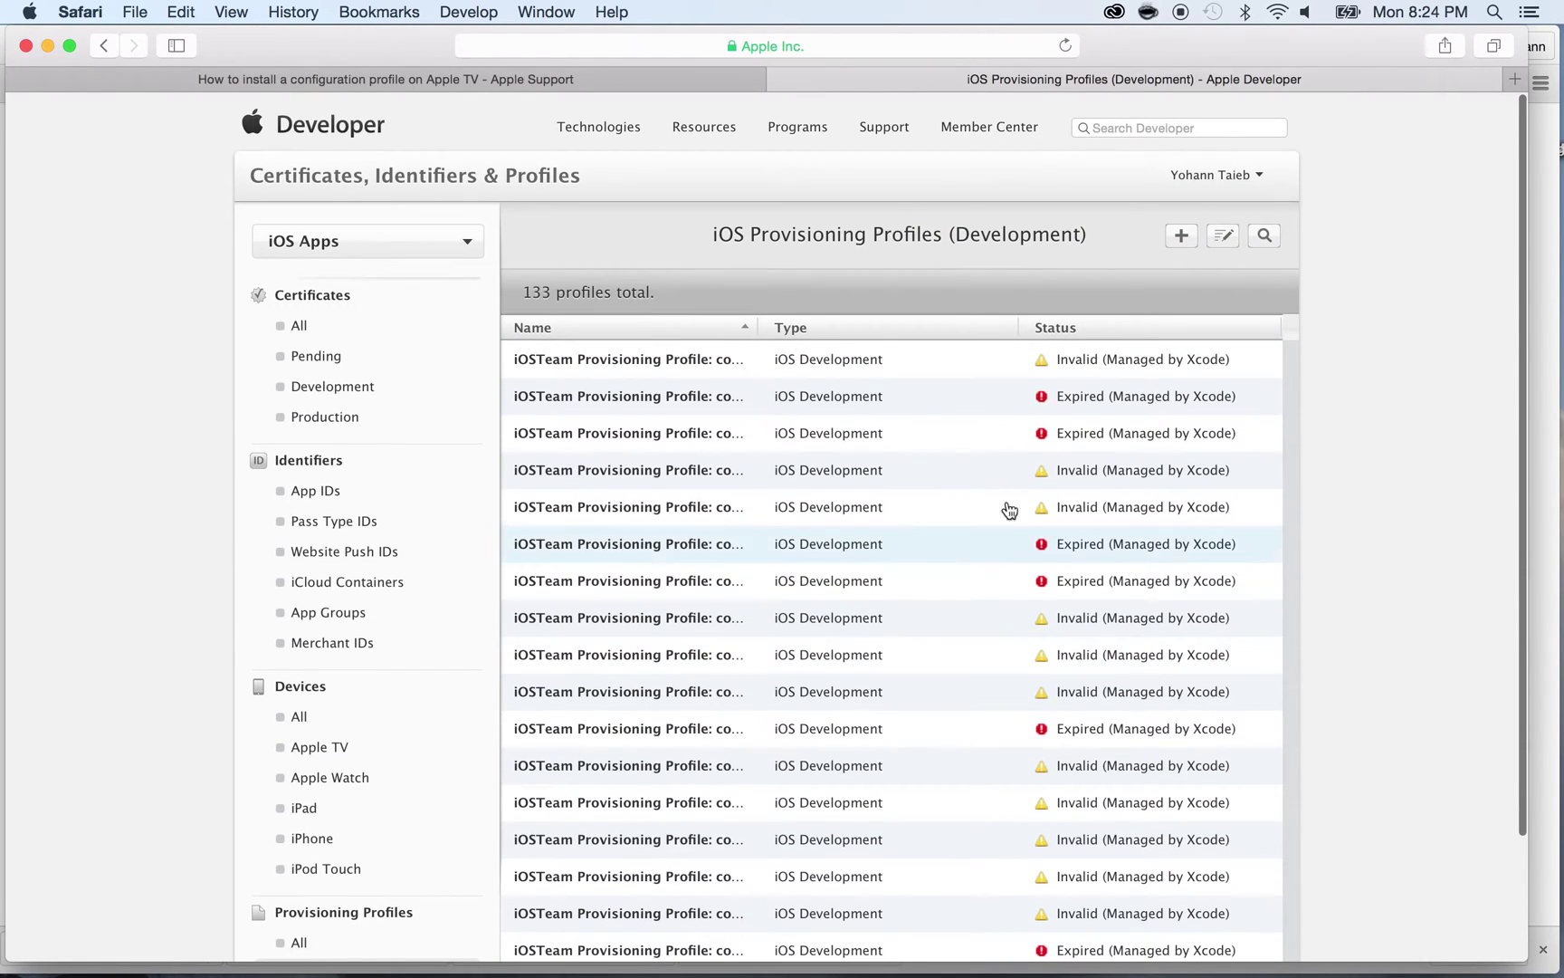
scroll(1353, 475, down, 5)
scroll(1352, 476, up, 5)
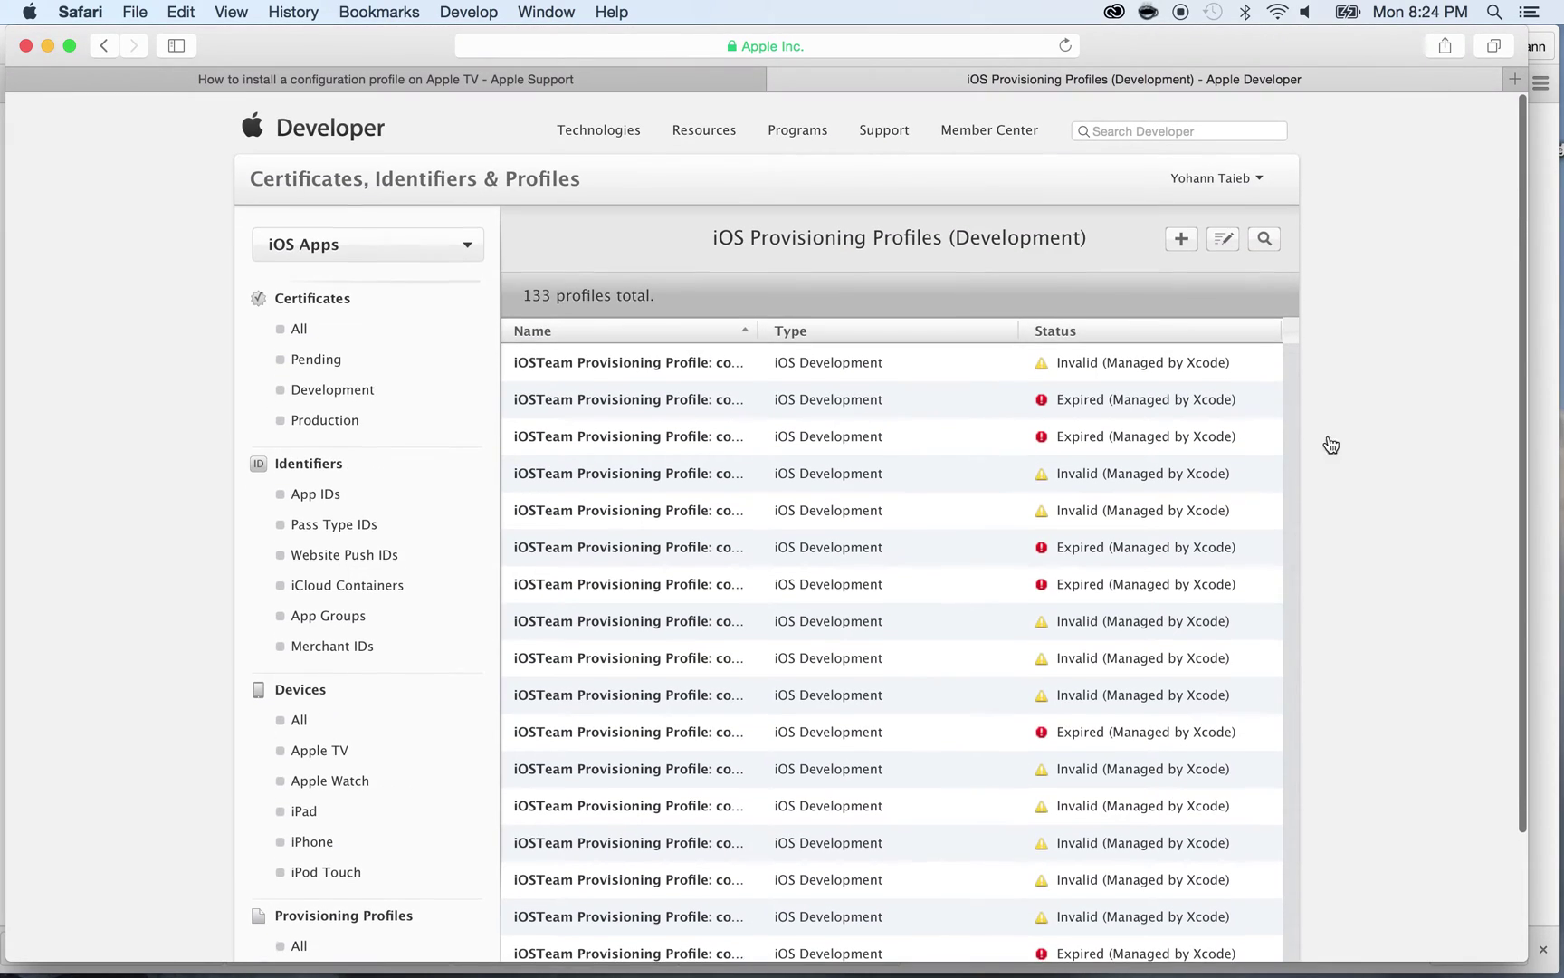
click(1181, 238)
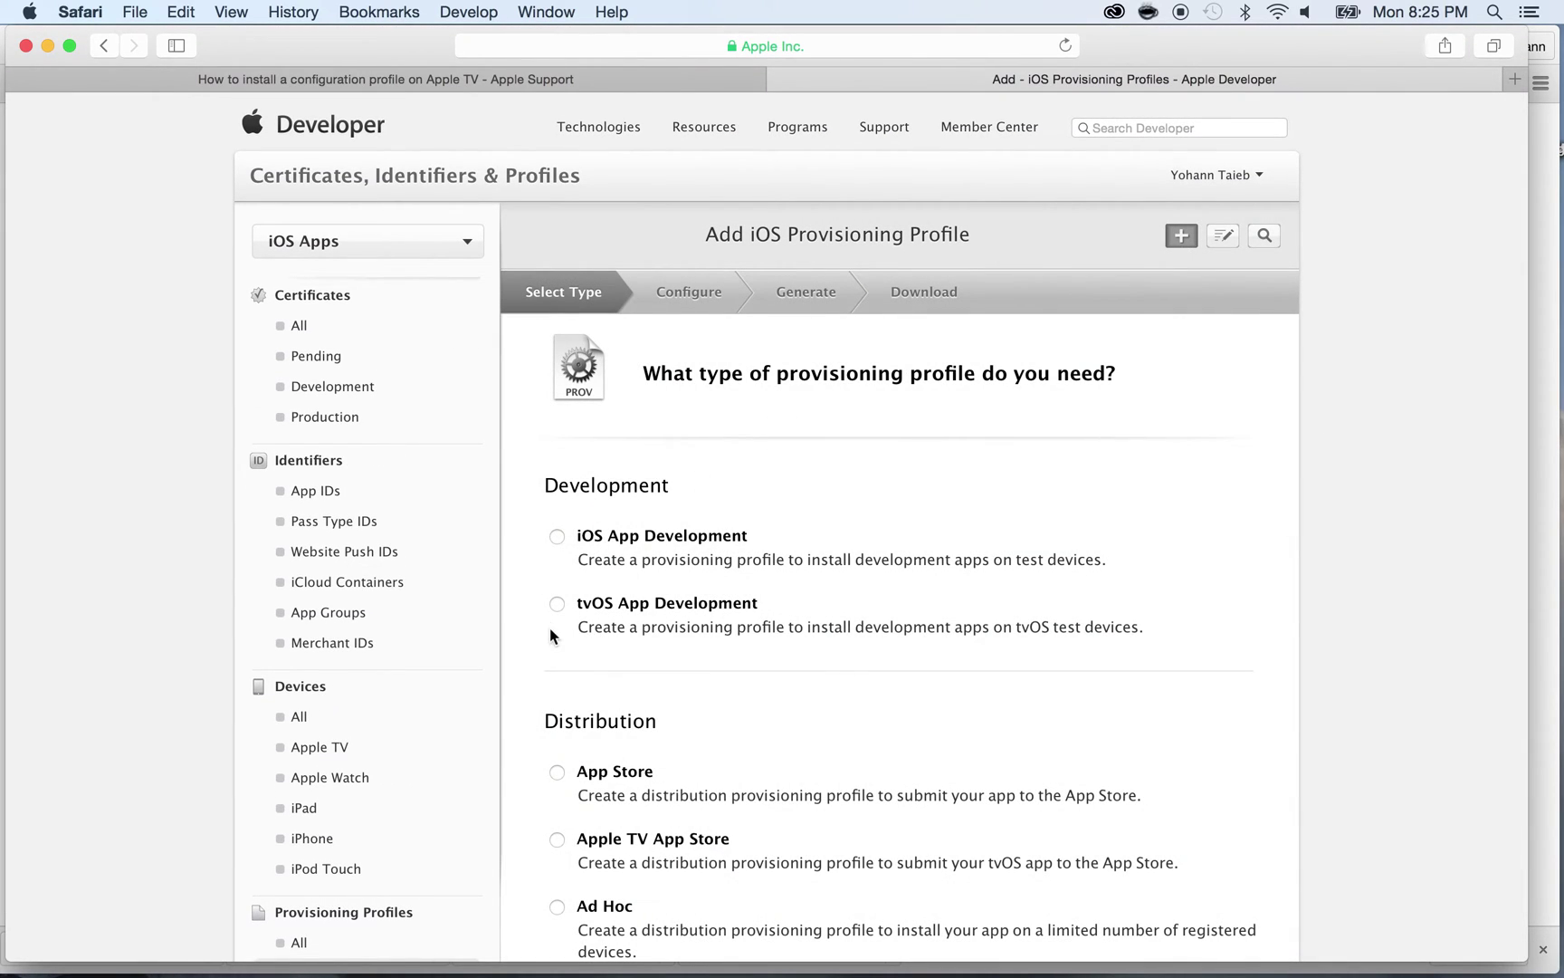
Choose tvOS App Development as the profile type and continue
click(555, 603)
scroll(652, 610, down, 3)
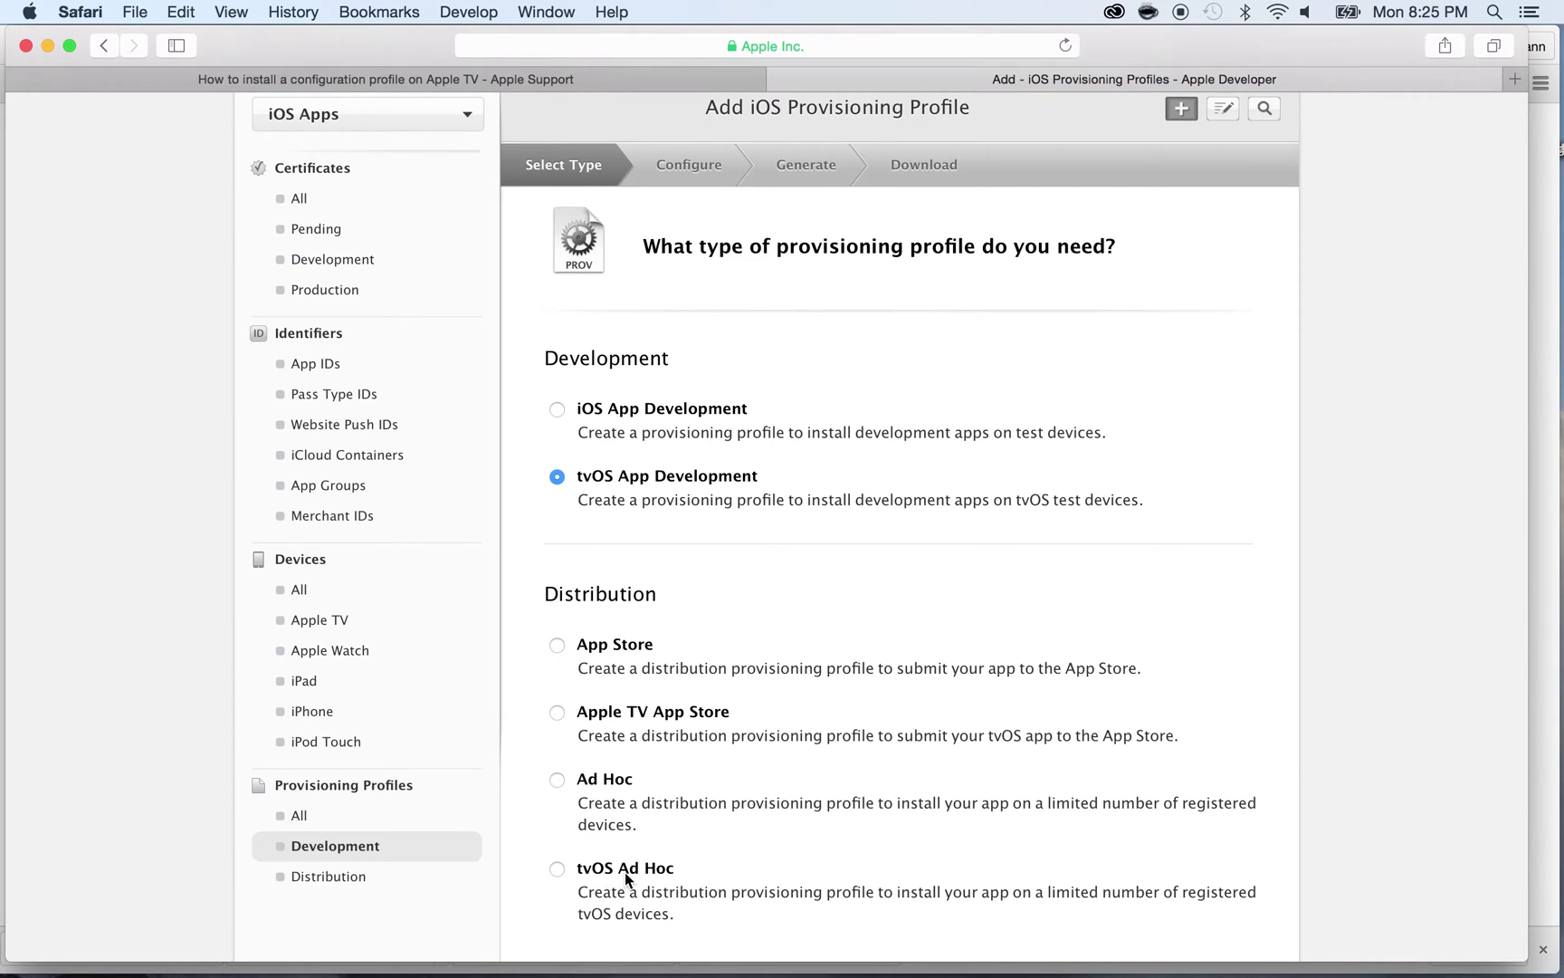
scroll(770, 679, up, 3)
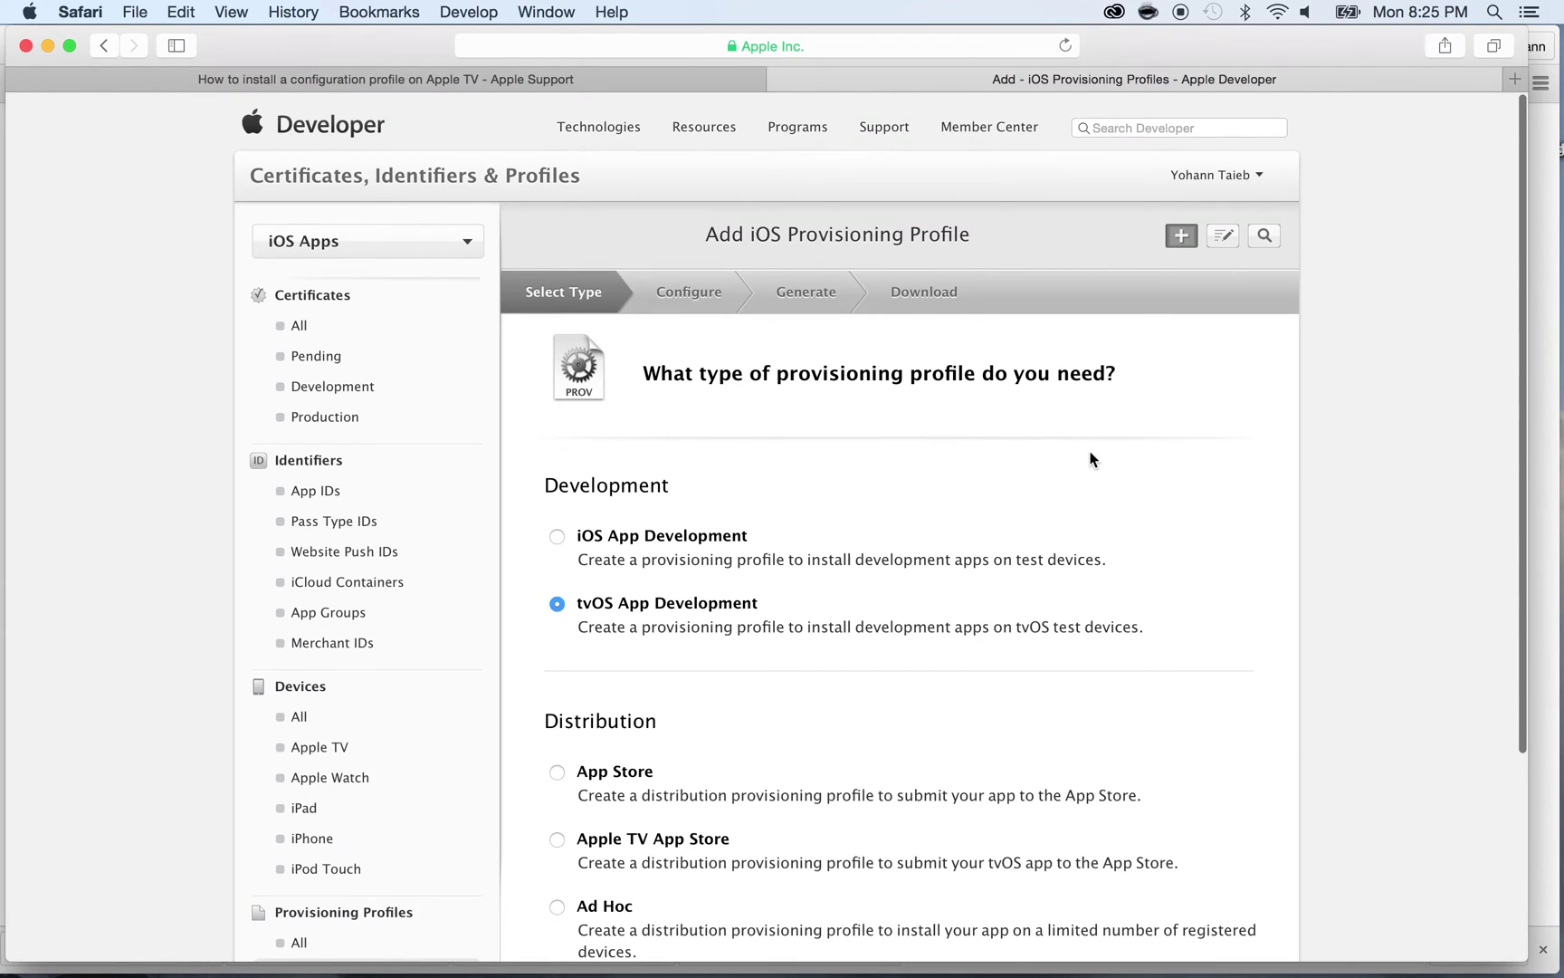
scroll(1092, 459, down, 5)
click(963, 851)
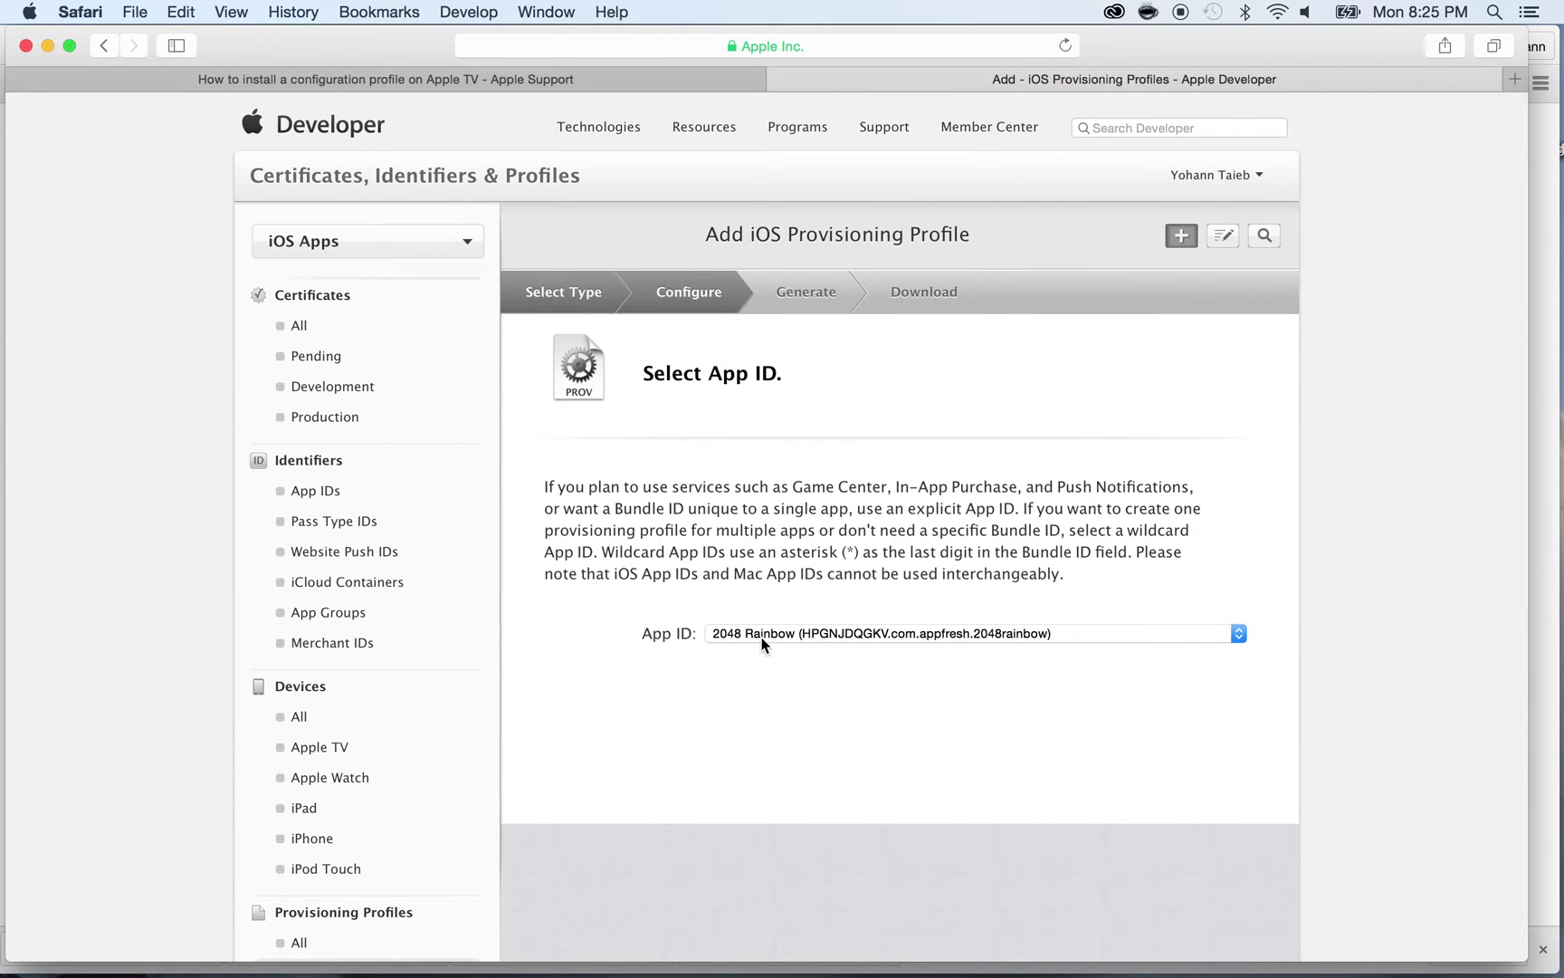
Pick Team Wildcard DEV from the App ID list and continue to certificates
click(764, 633)
scroll(809, 786, down, 3)
scroll(810, 786, down, 5)
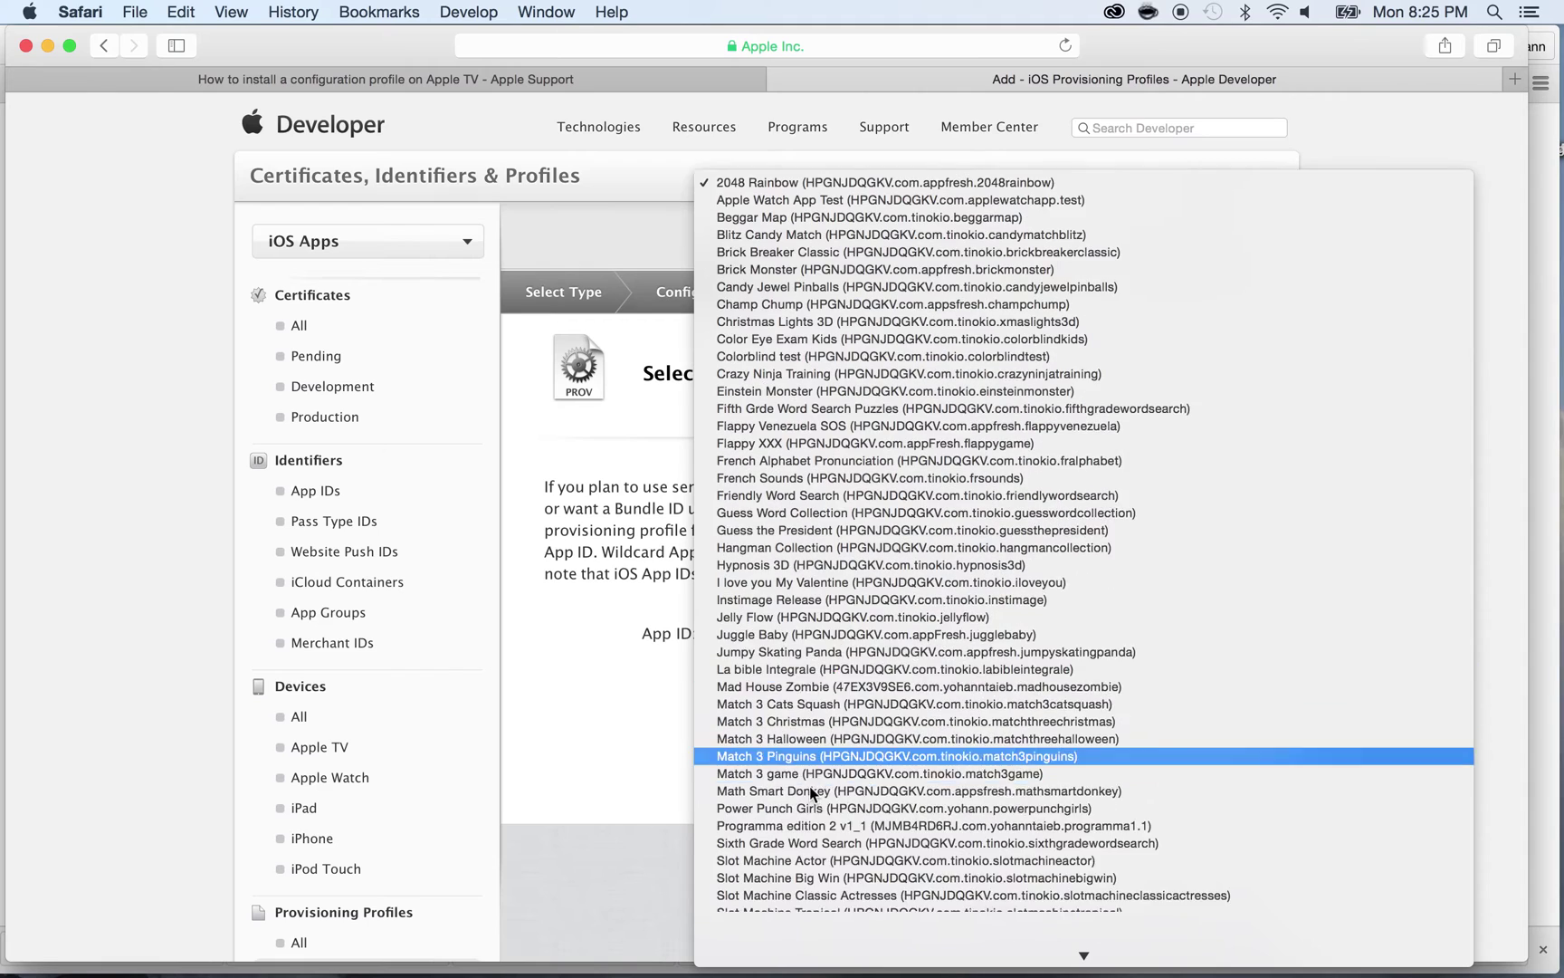
scroll(810, 786, down, 3)
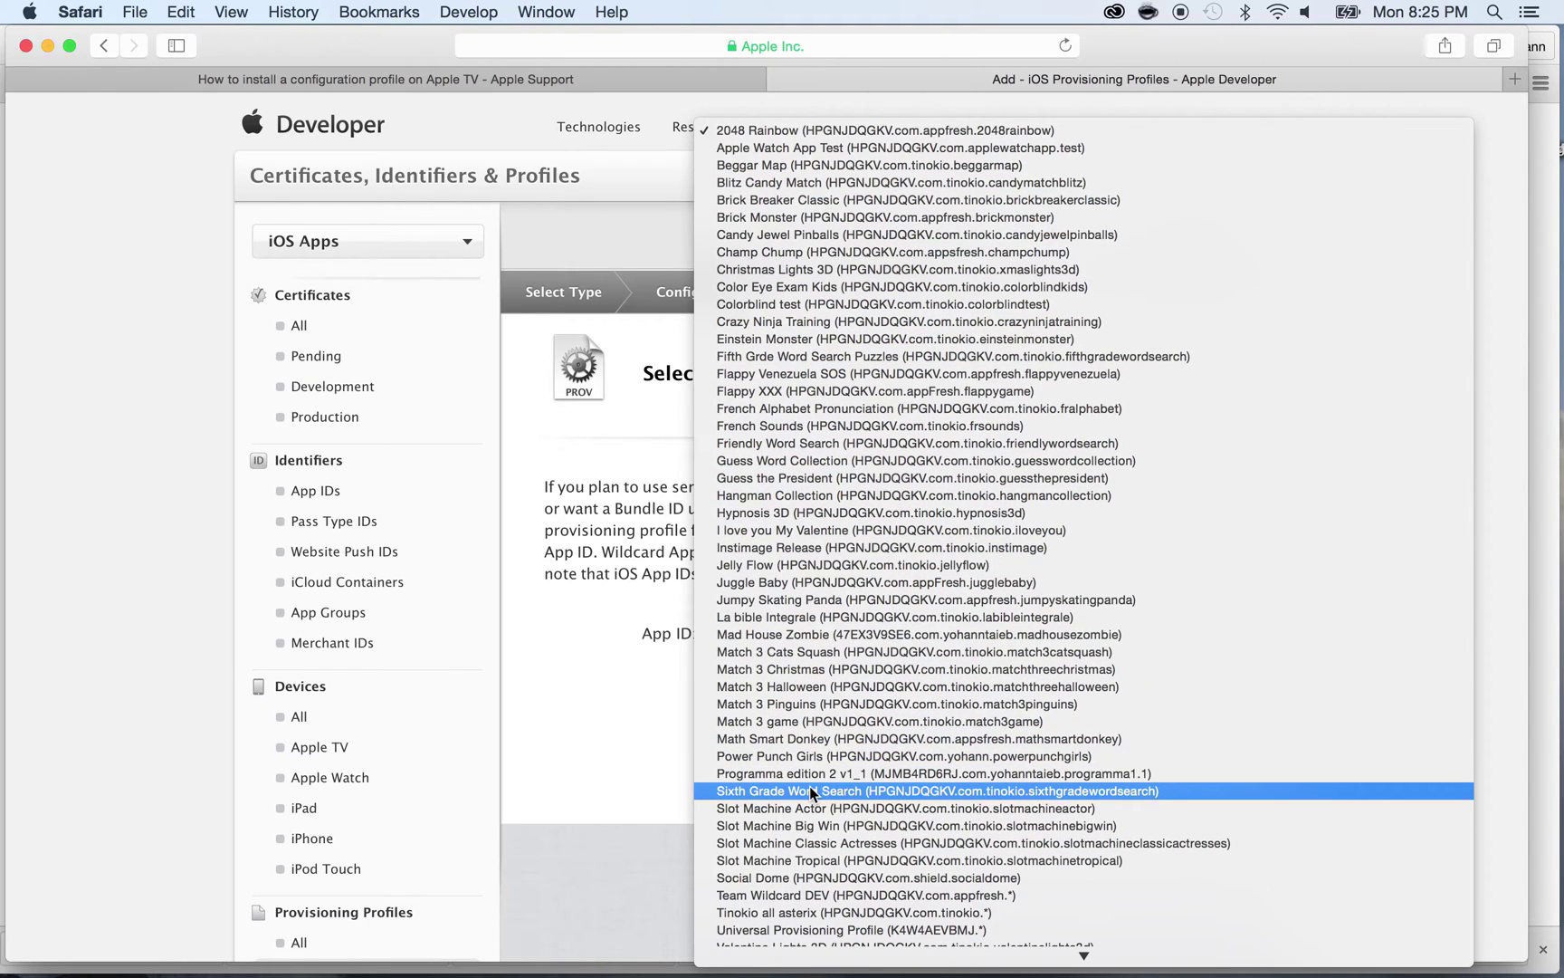
scroll(809, 791, down, 1)
scroll(810, 790, down, 6)
scroll(809, 790, down, 1)
scroll(809, 790, down, 1)
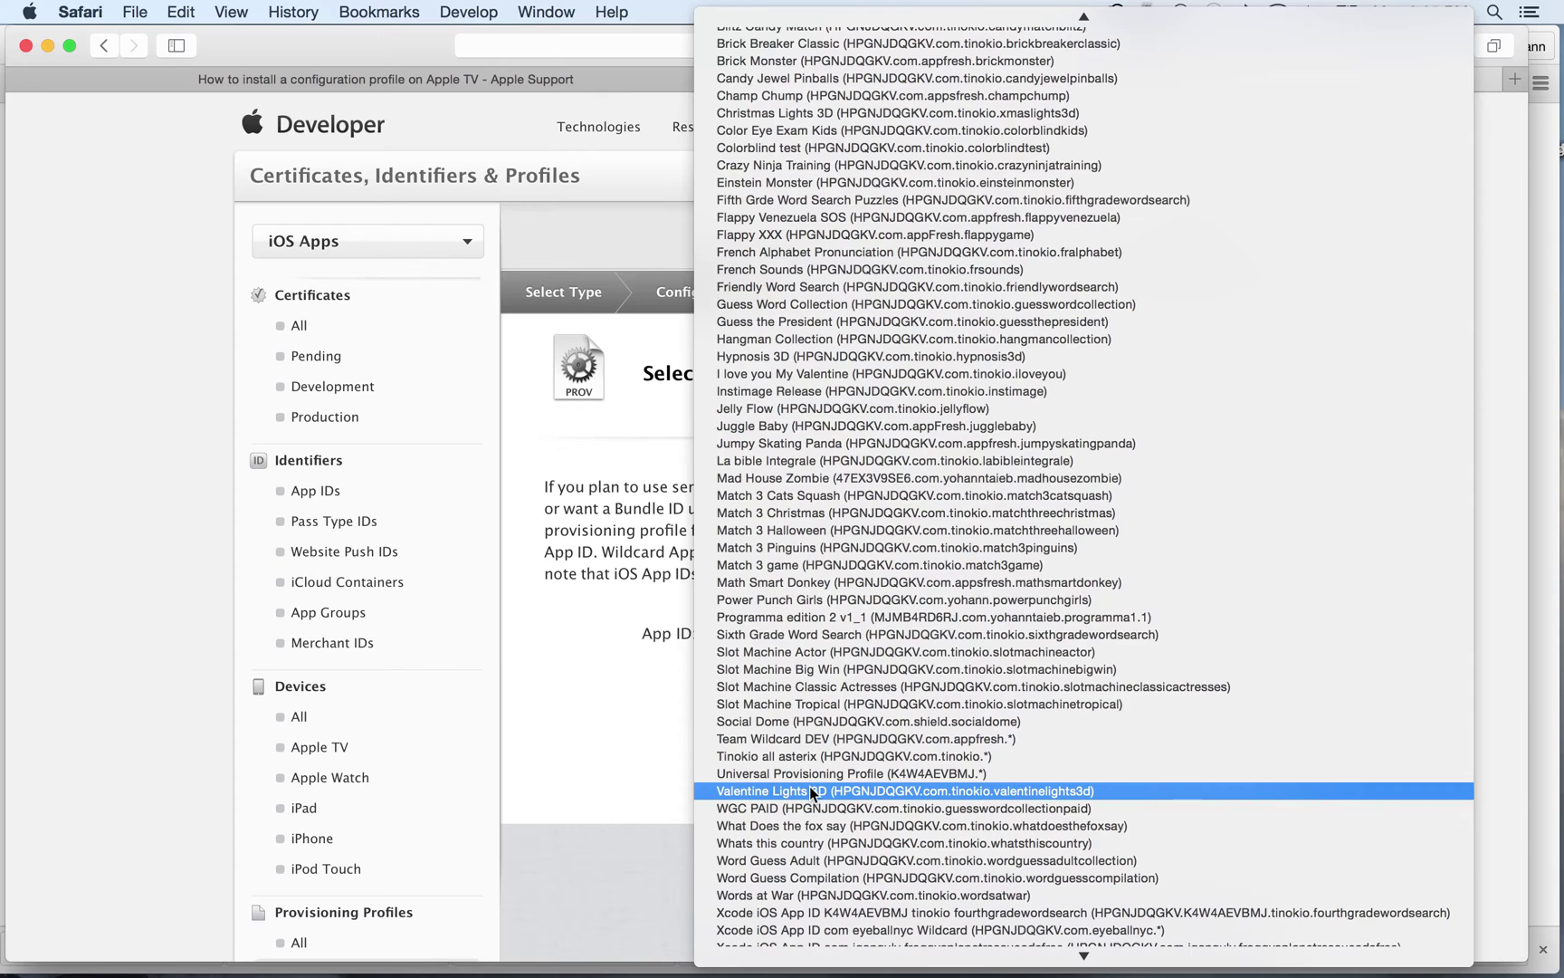
click(787, 737)
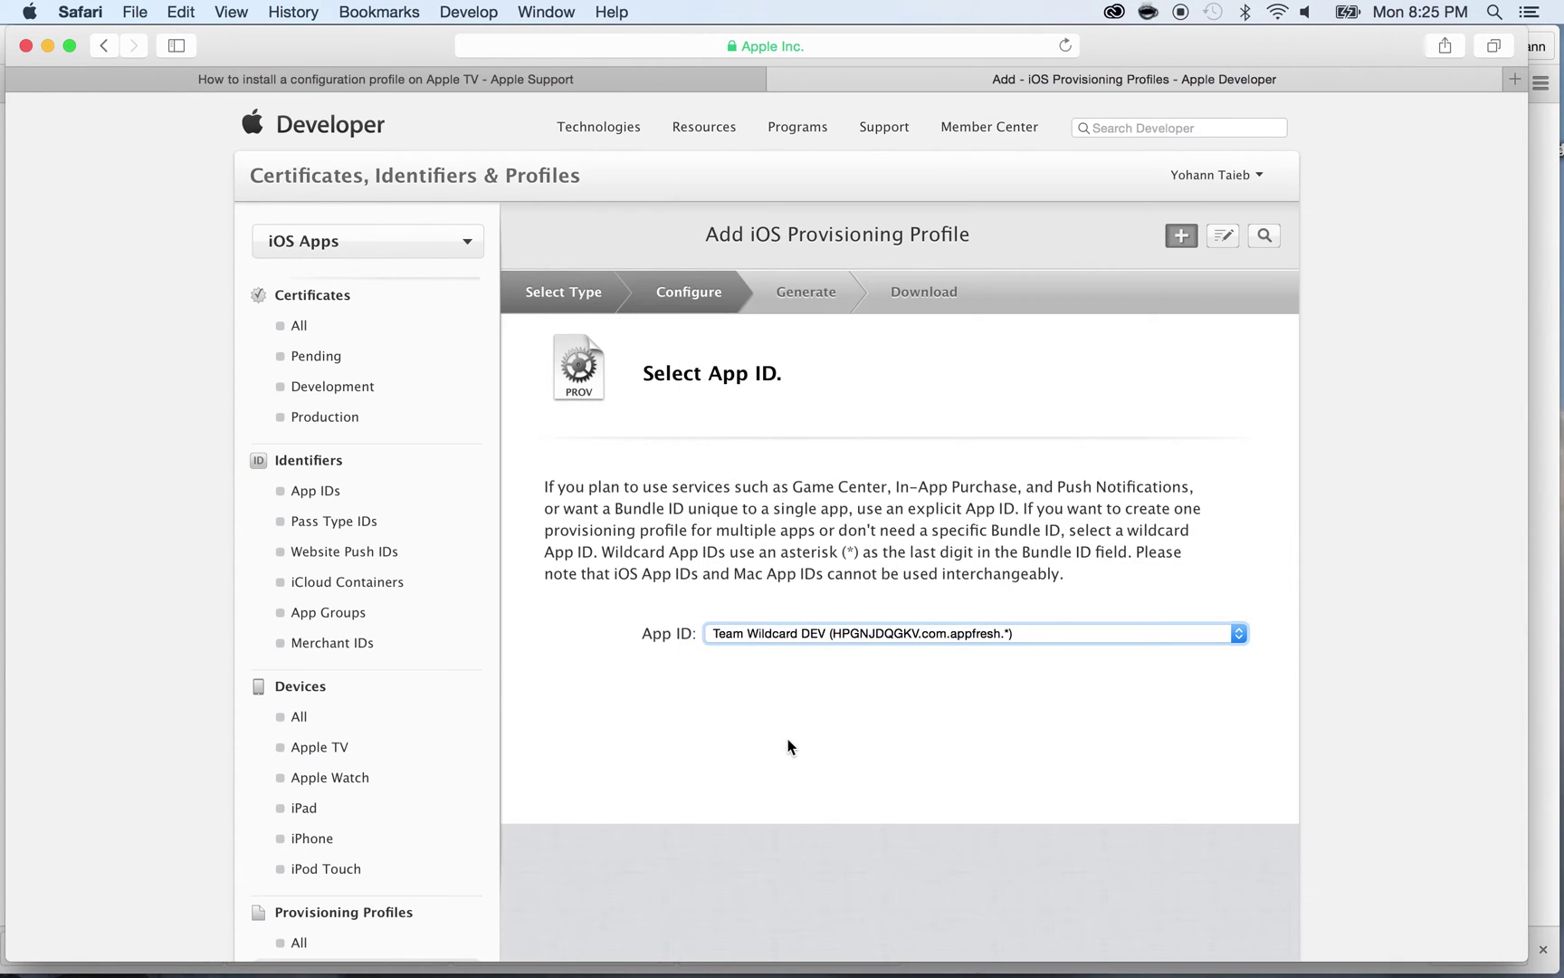
scroll(786, 750, down, 3)
click(1011, 851)
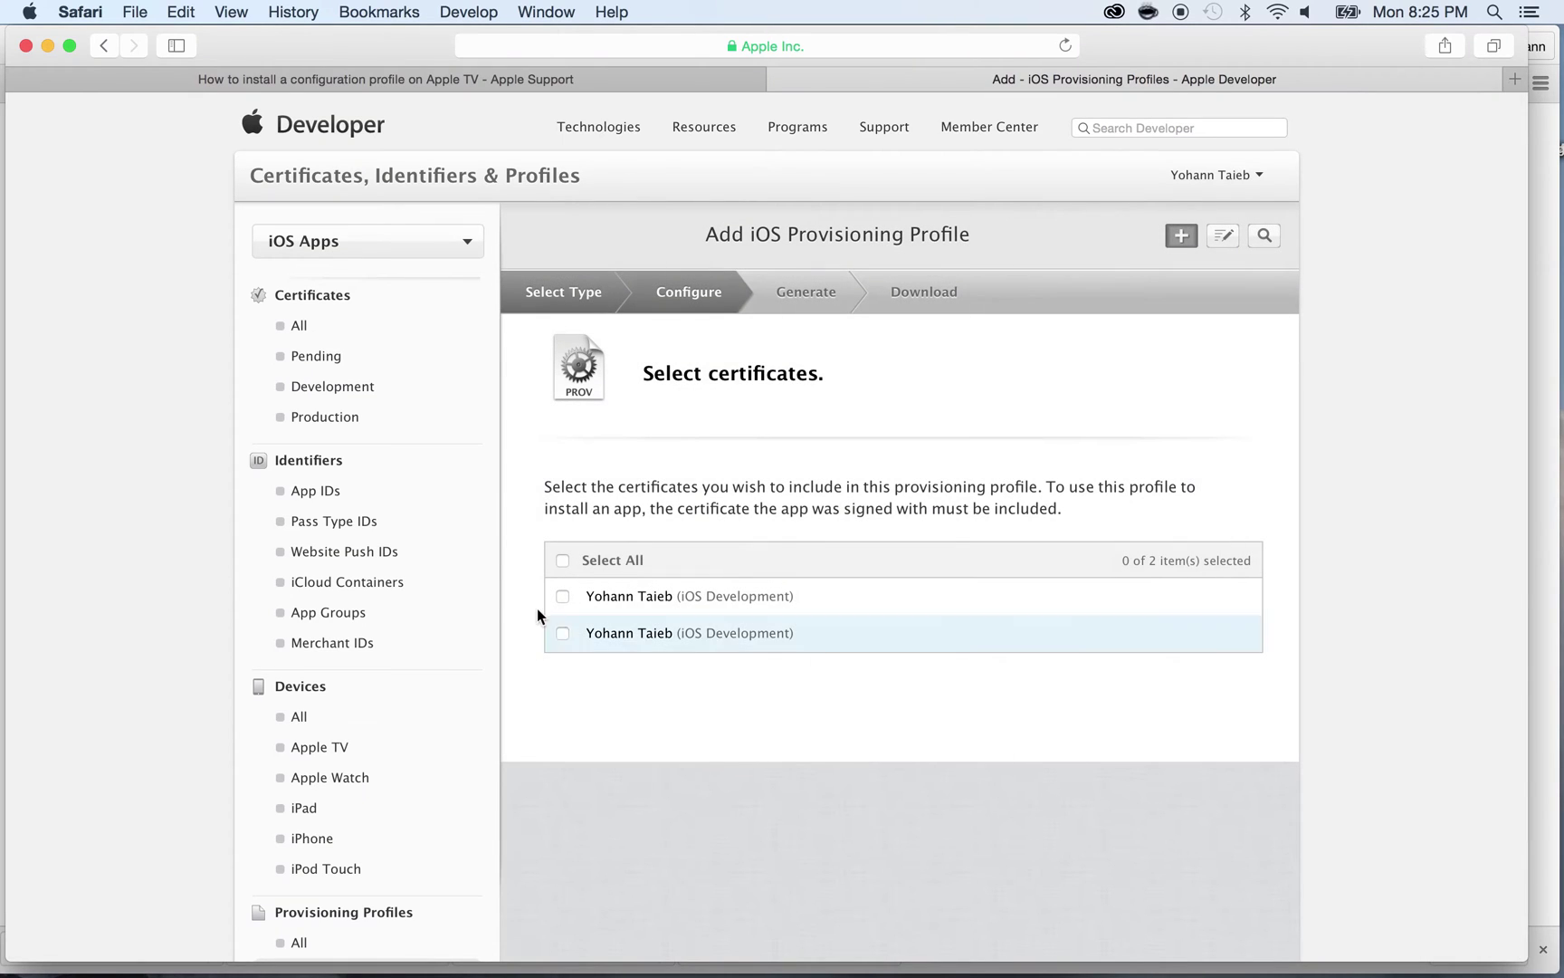
Select all development certificates and all registered devices, including the Apple TV
click(563, 560)
scroll(643, 652, down, 3)
click(1012, 853)
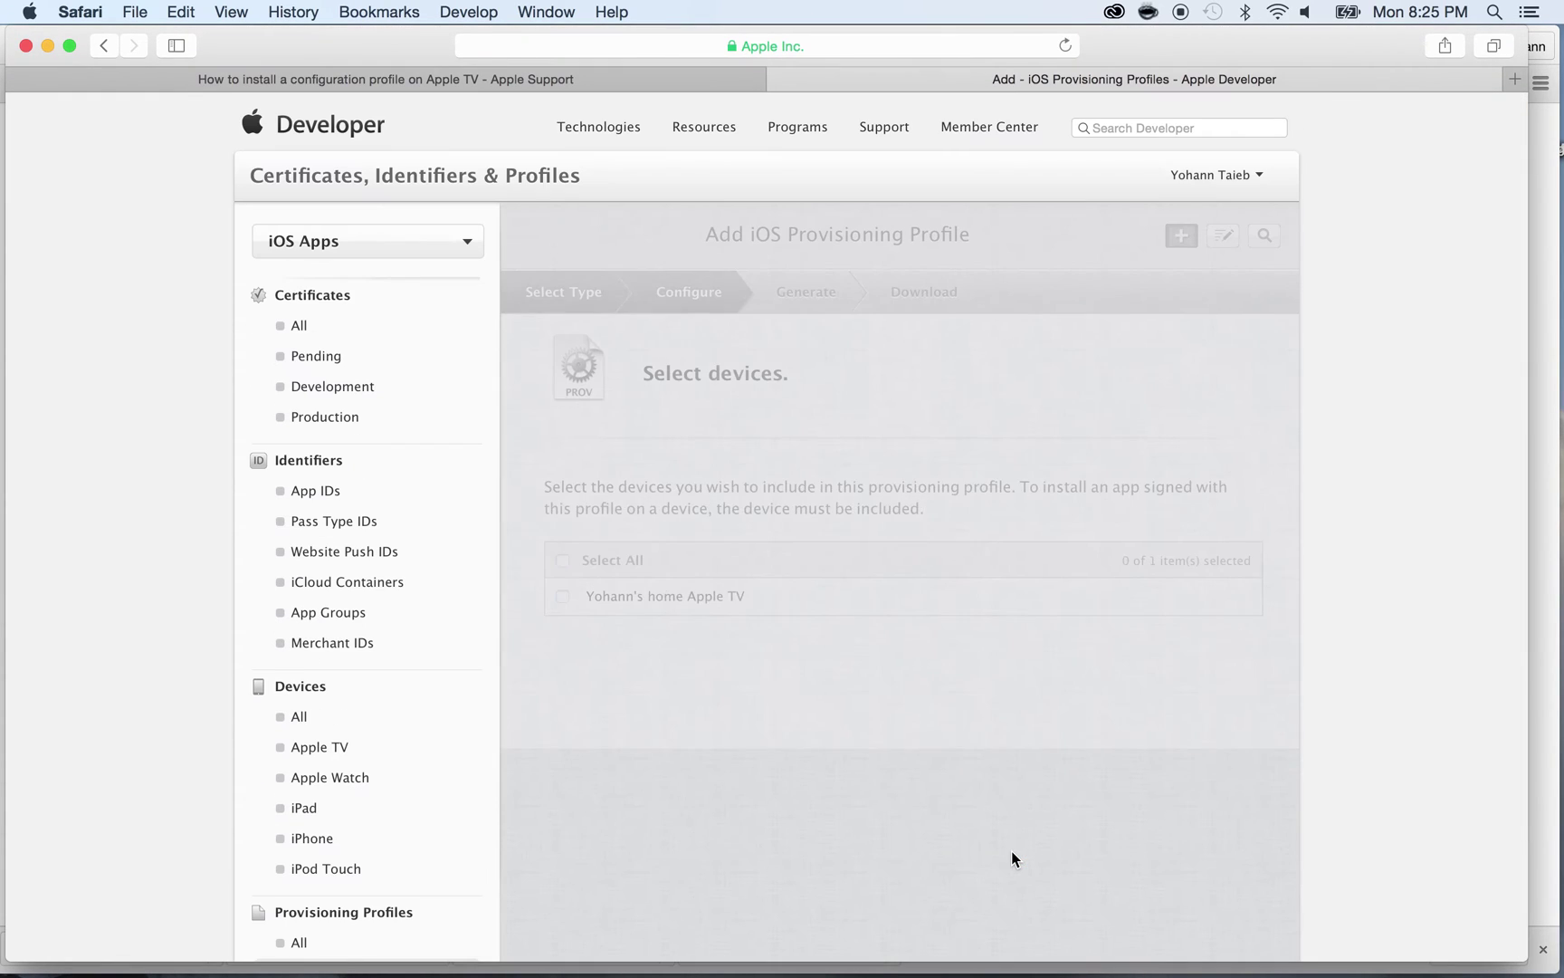
click(562, 561)
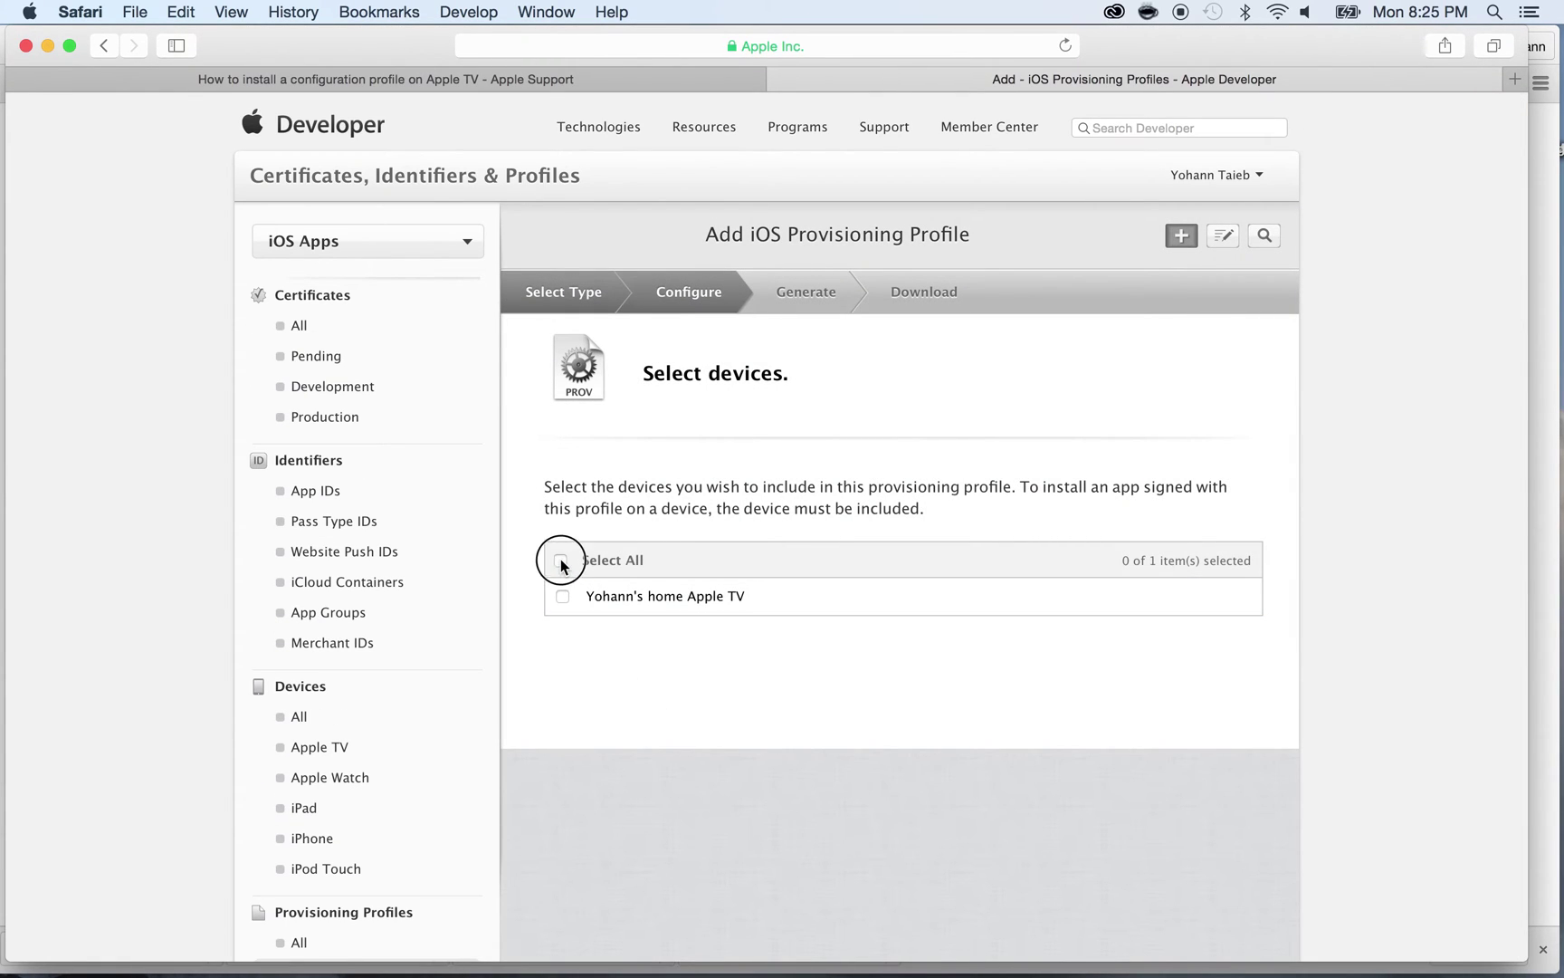
scroll(731, 715, down, 5)
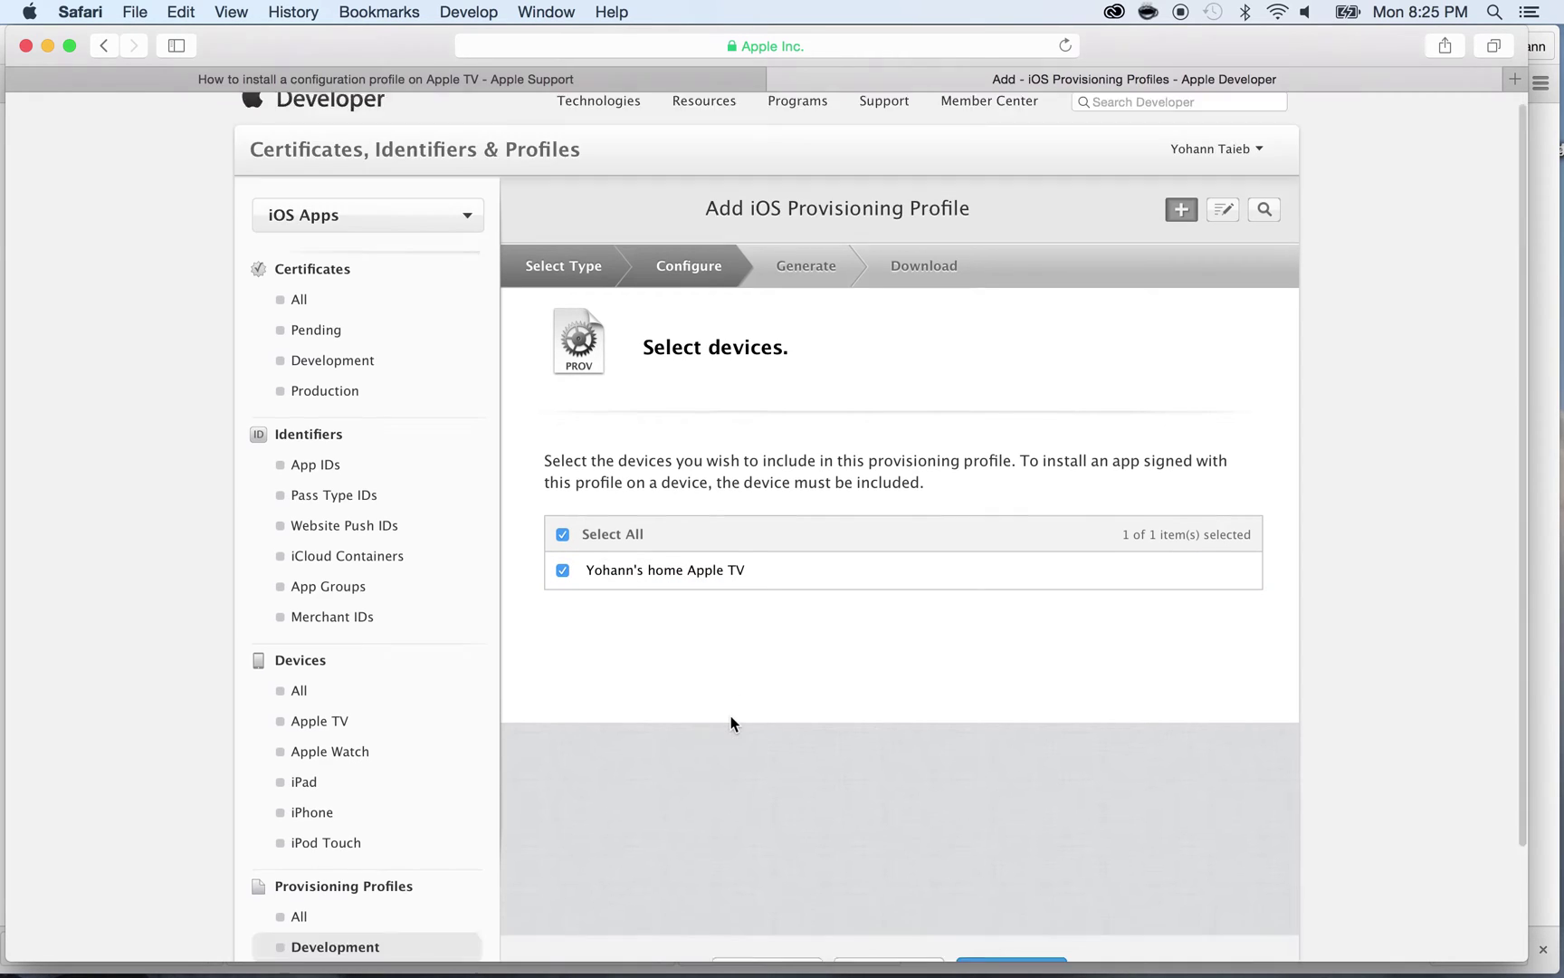
click(1009, 853)
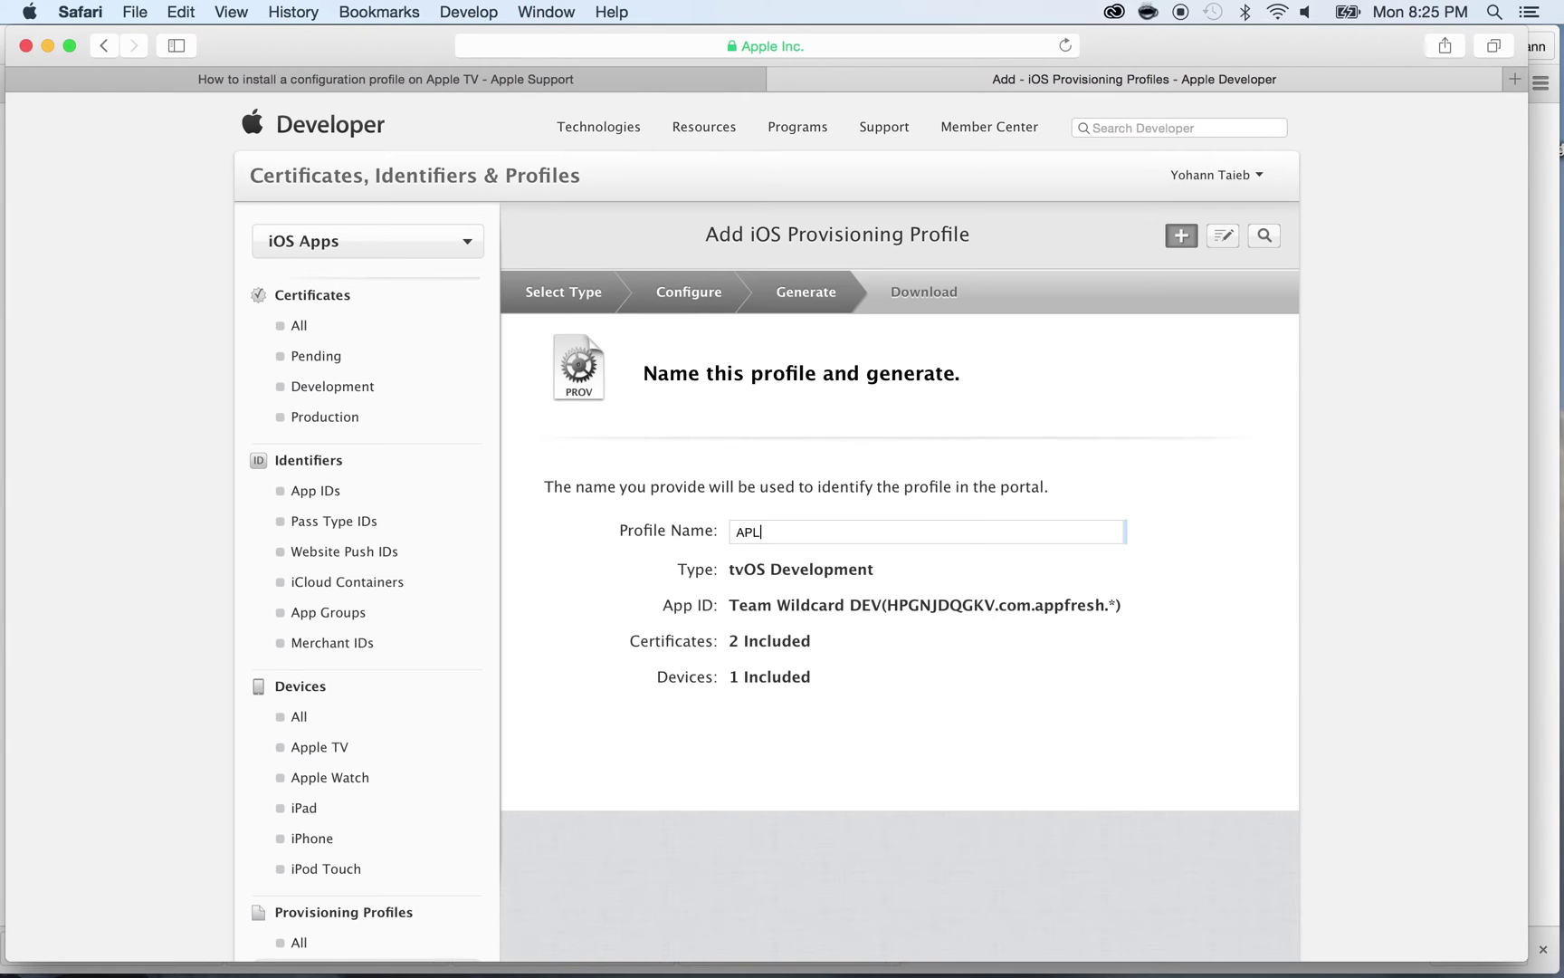
Enter the profile name APPLETV DEV WILD and generate the tvOS Development profile
text(LETV DEV )
text(WILD)
scroll(1025, 865, down, 3)
click(1023, 858)
scroll(1101, 610, down, 3)
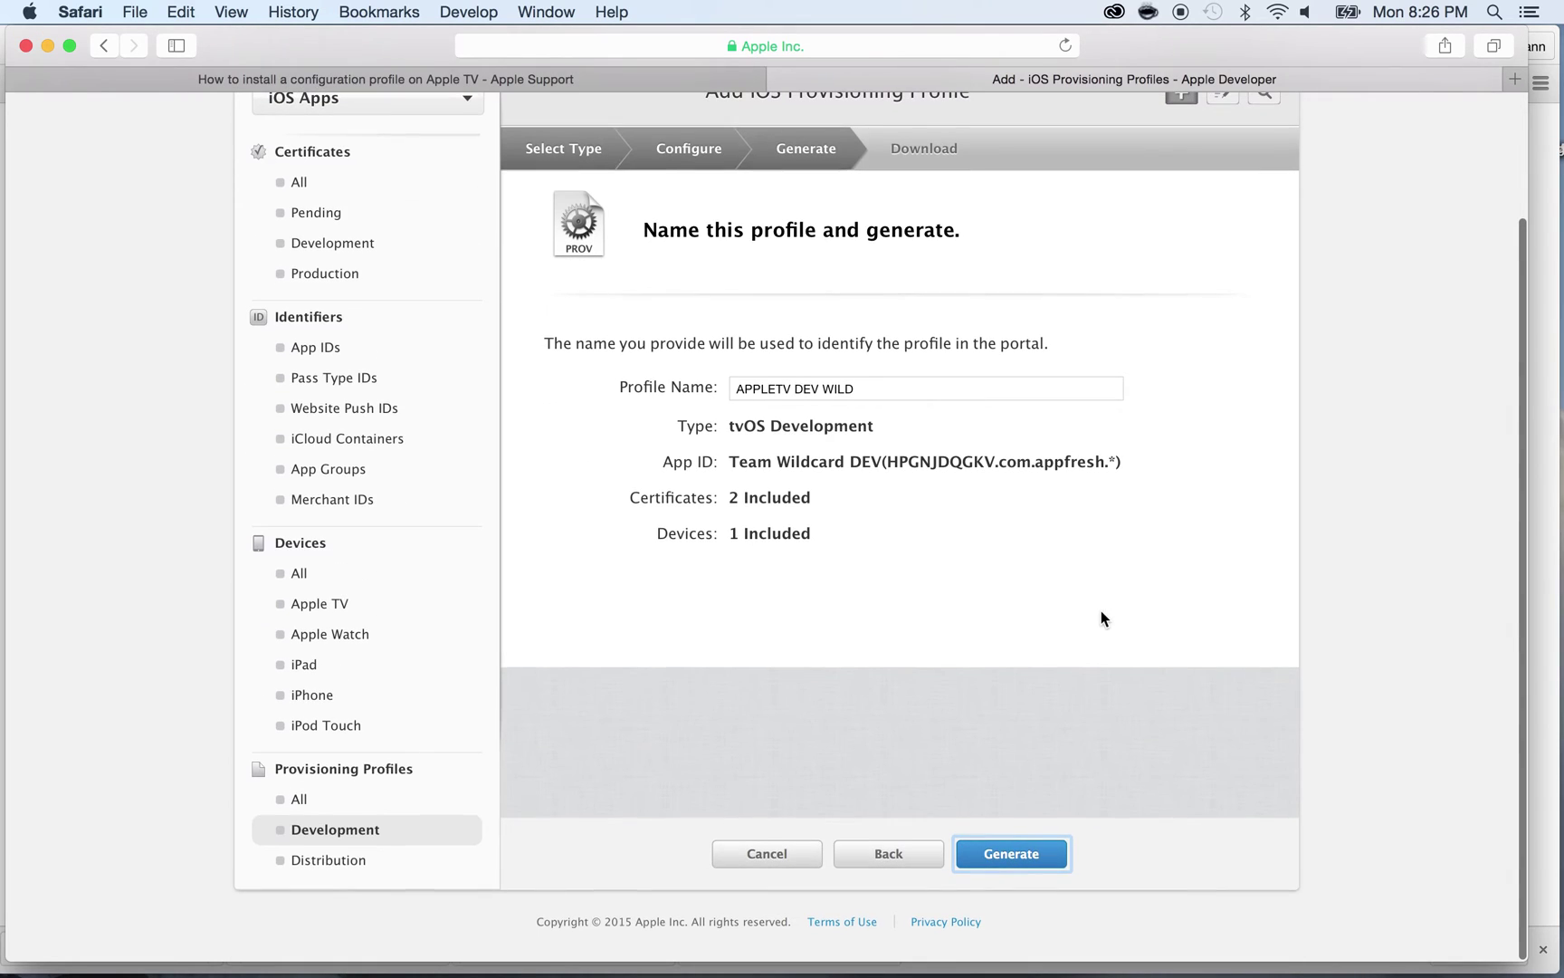
click(998, 863)
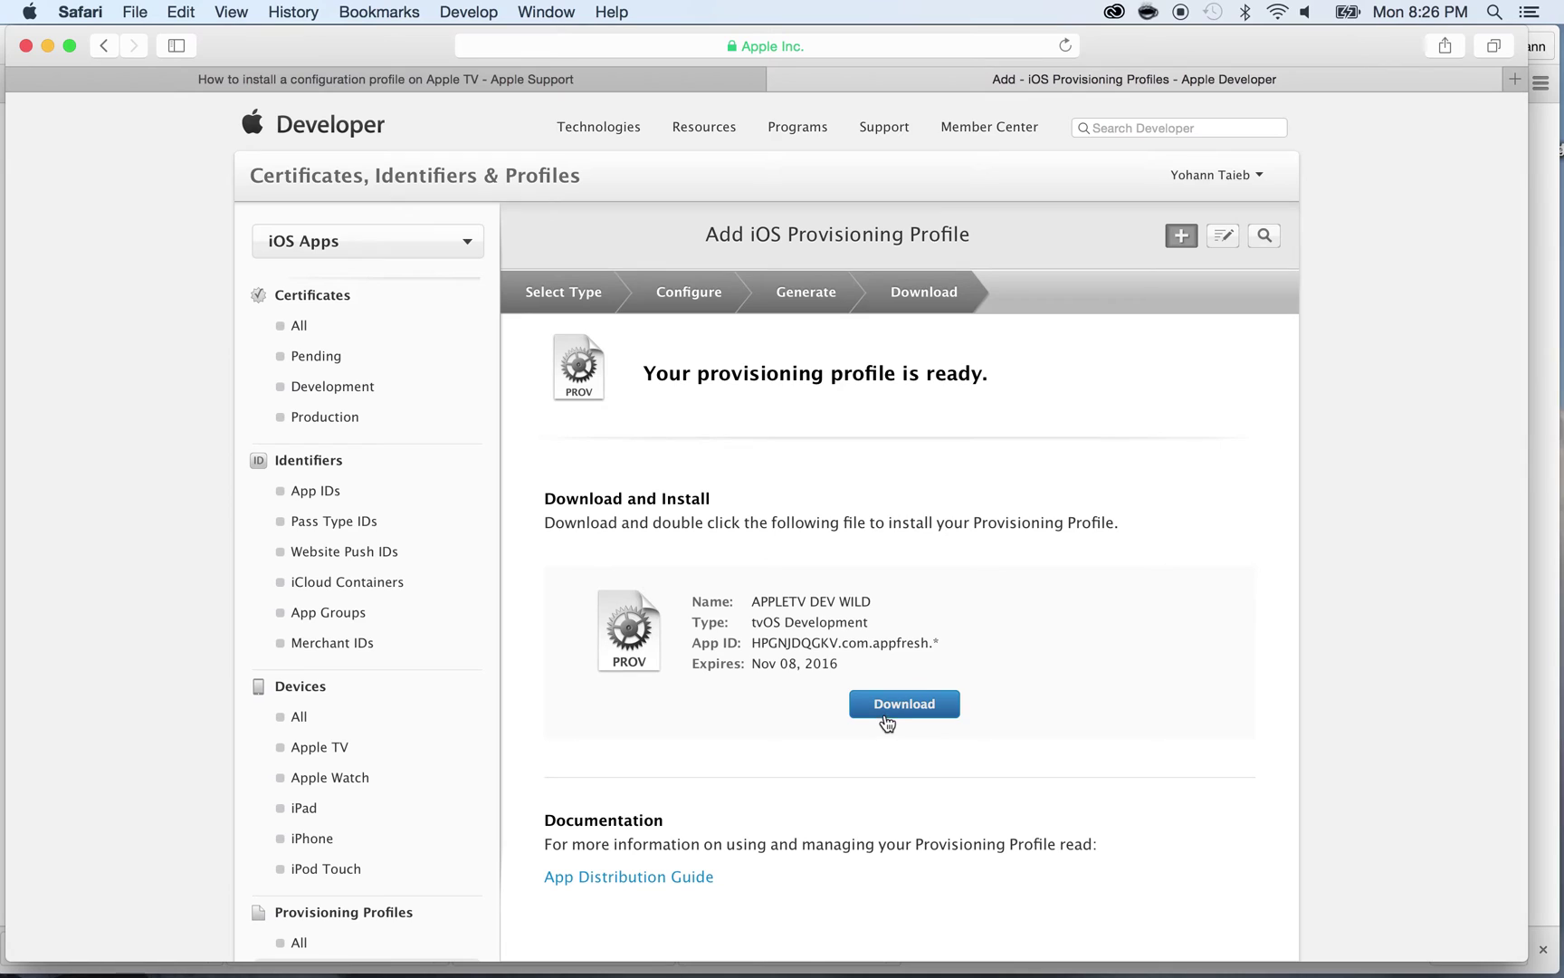
Download APPLETV_DEV_WILD.mobileprovision and open it from Downloads to install it in Xcode
click(888, 716)
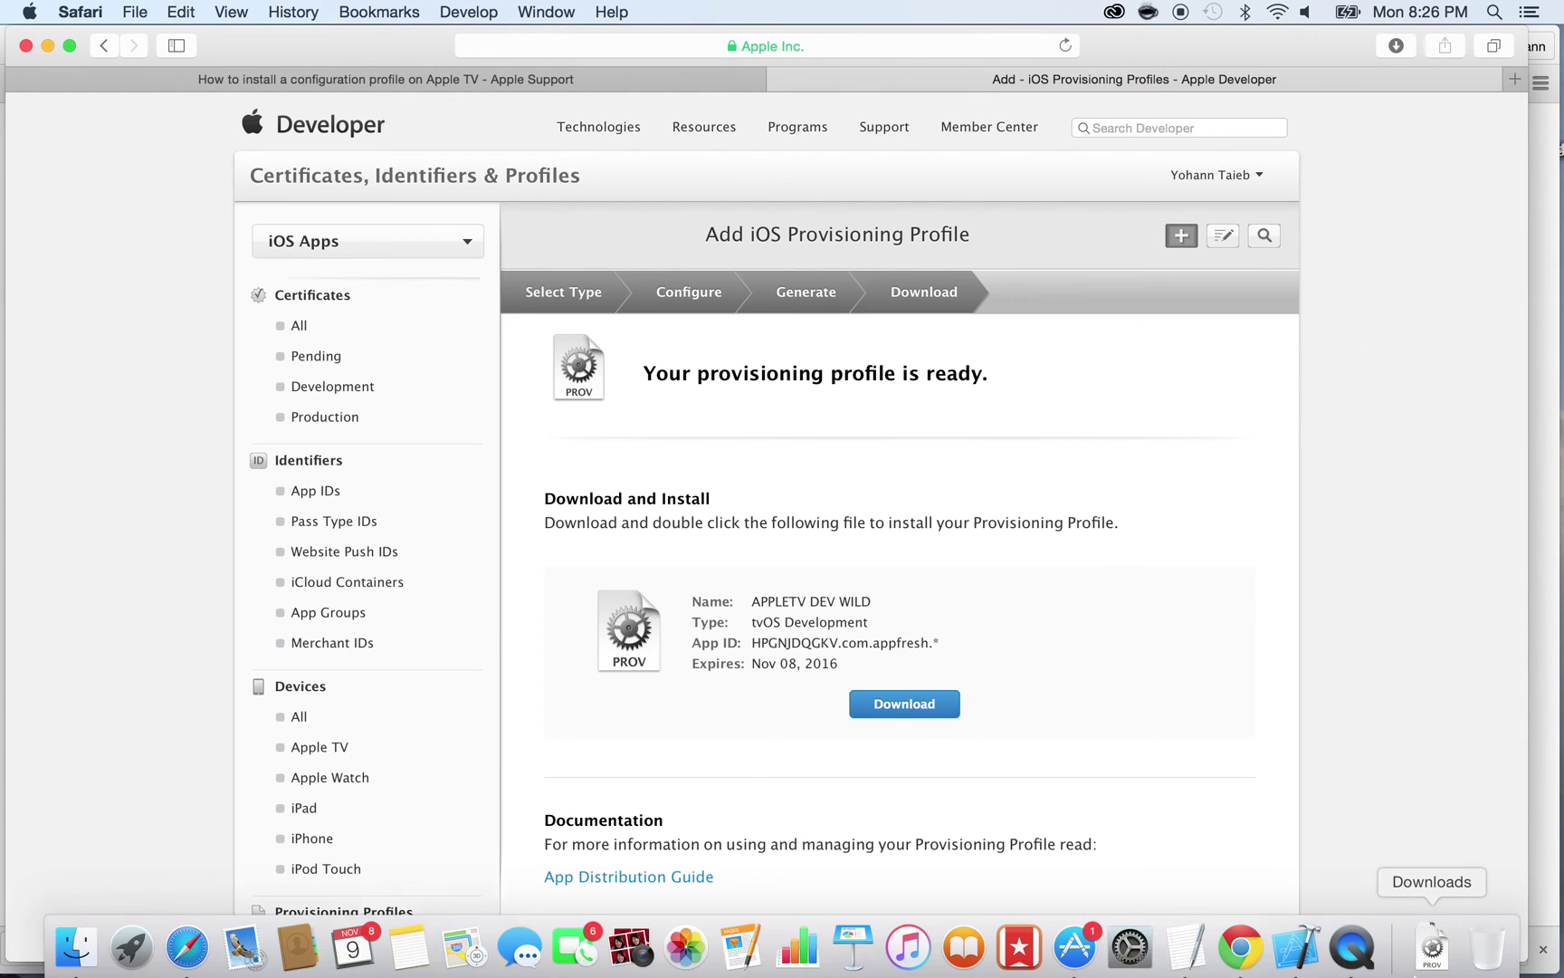
click(1424, 951)
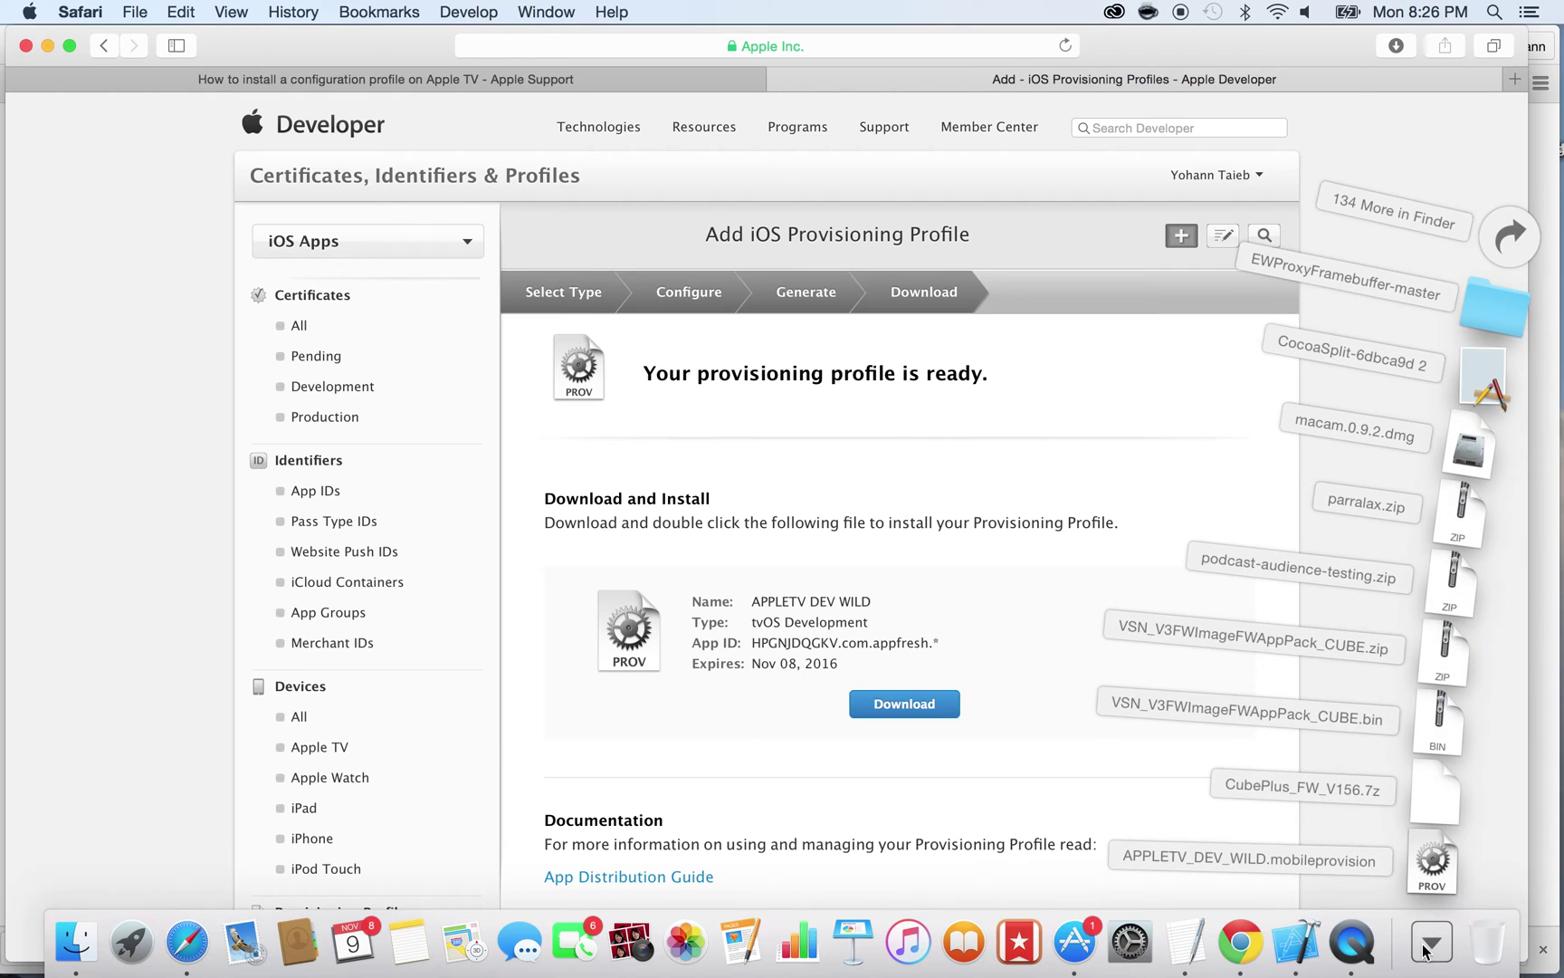
click(1435, 876)
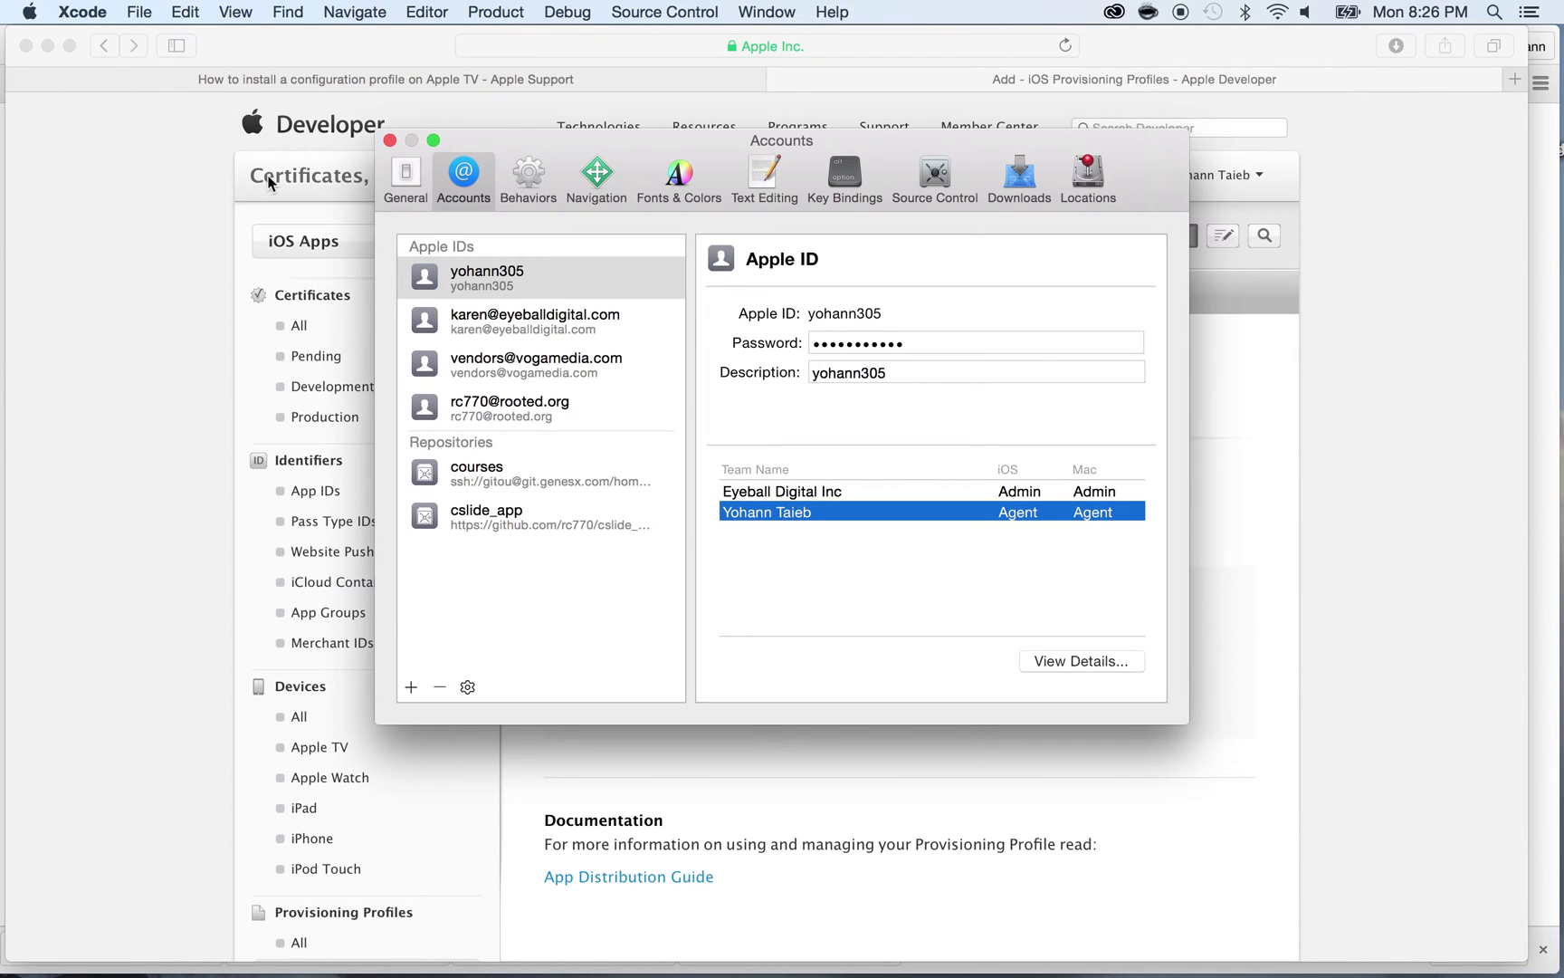
click(60, 10)
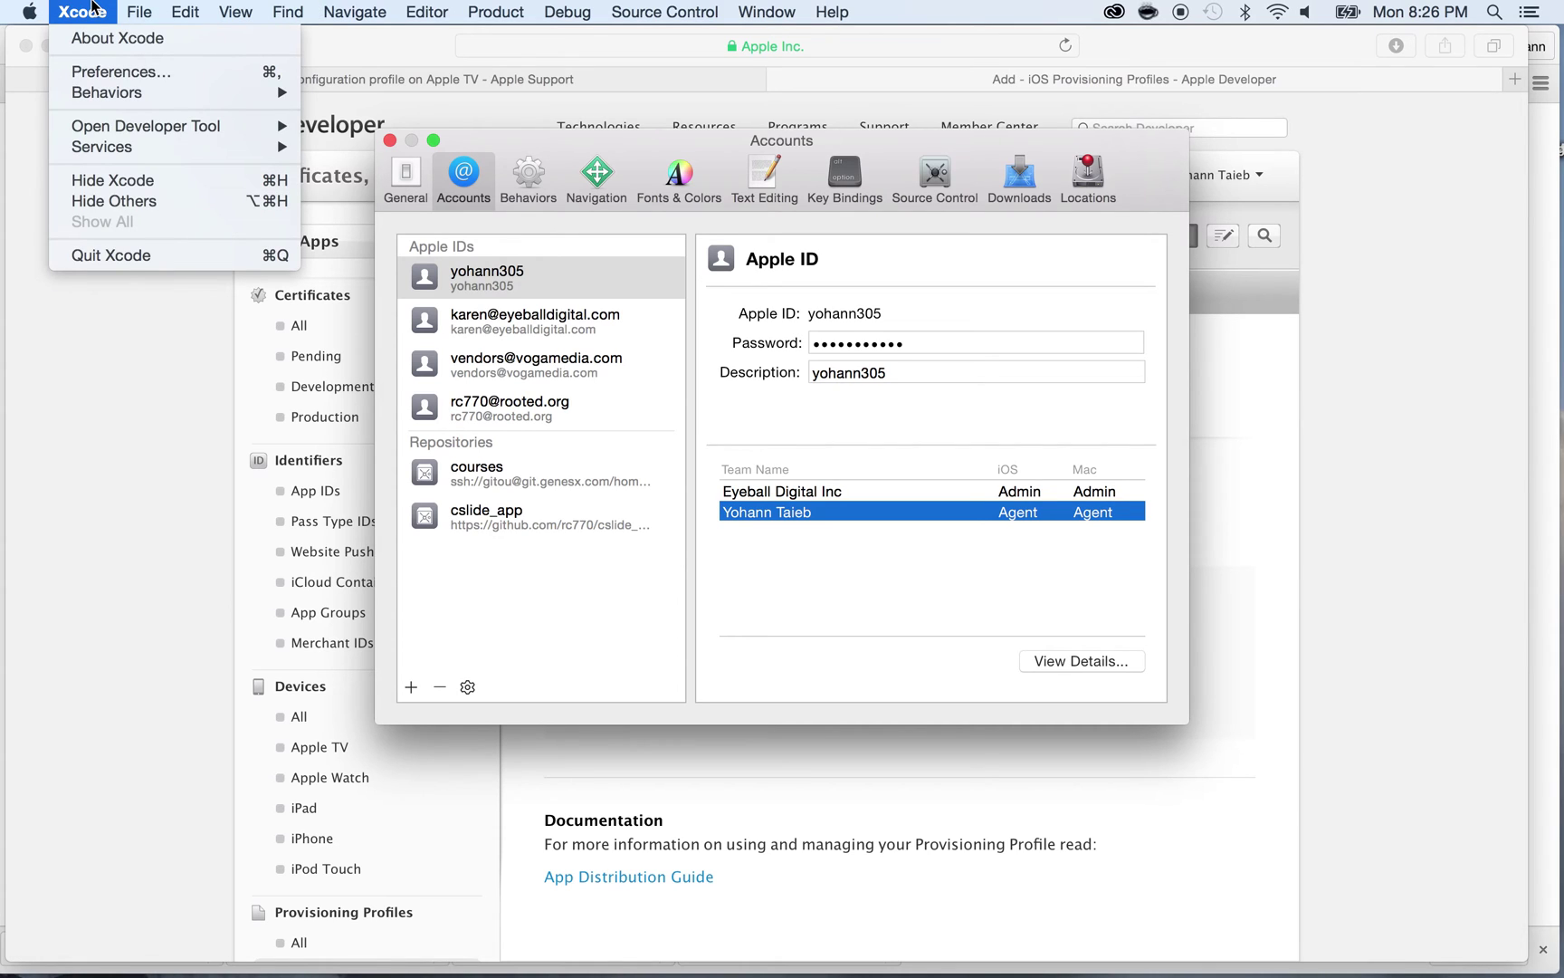
click(504, 130)
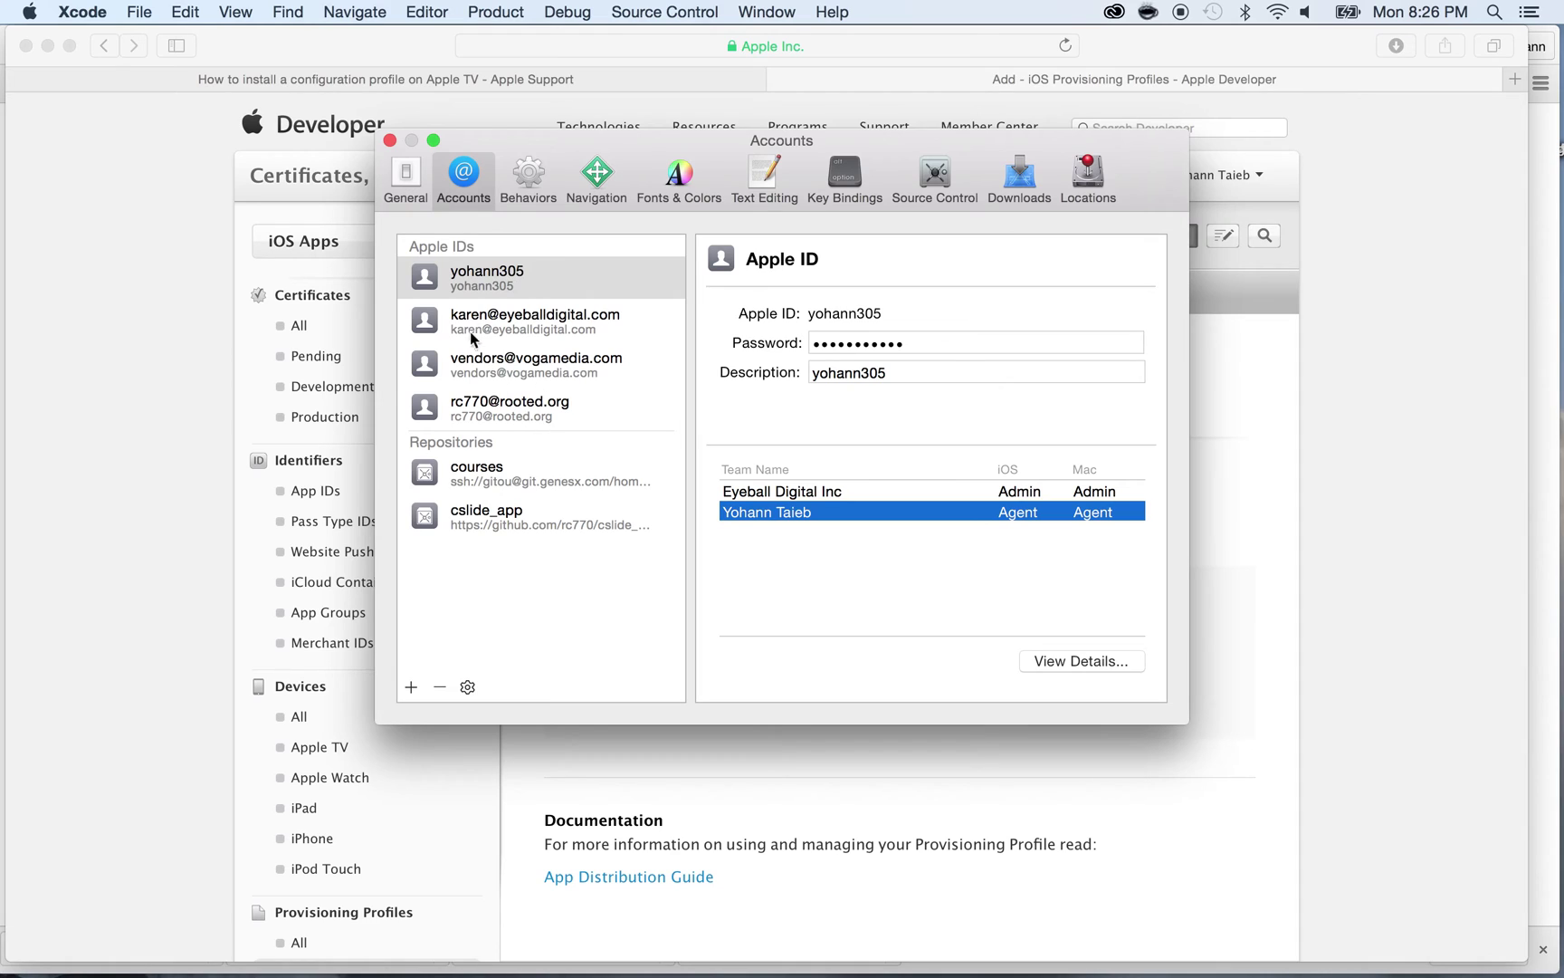
click(81, 11)
click(96, 71)
click(421, 276)
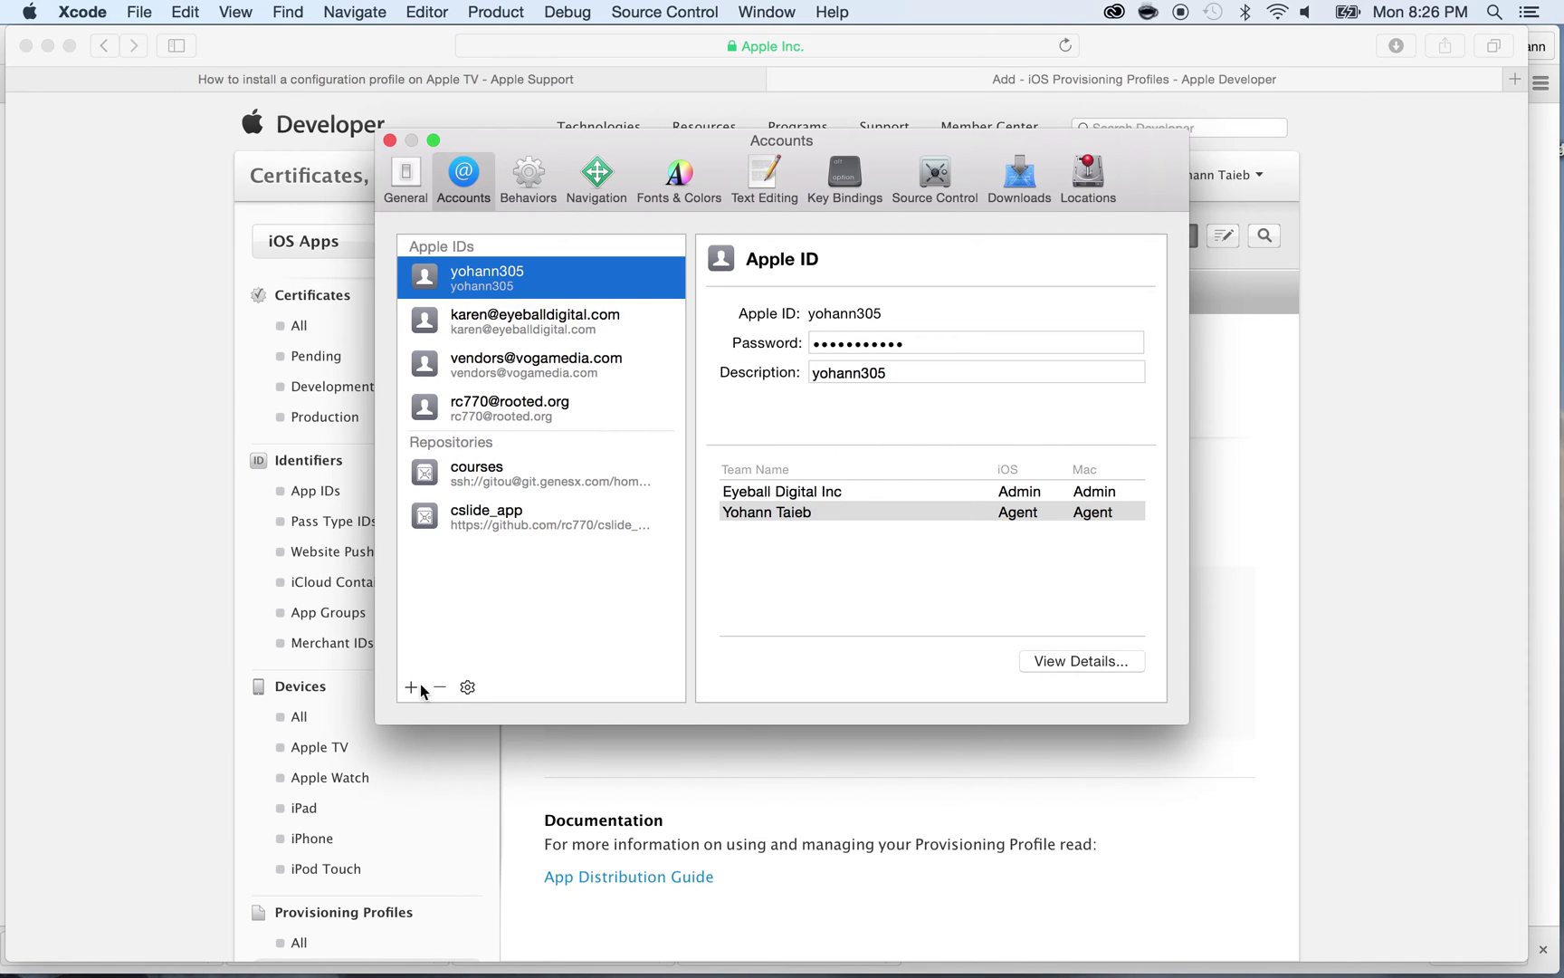
click(814, 514)
click(1040, 659)
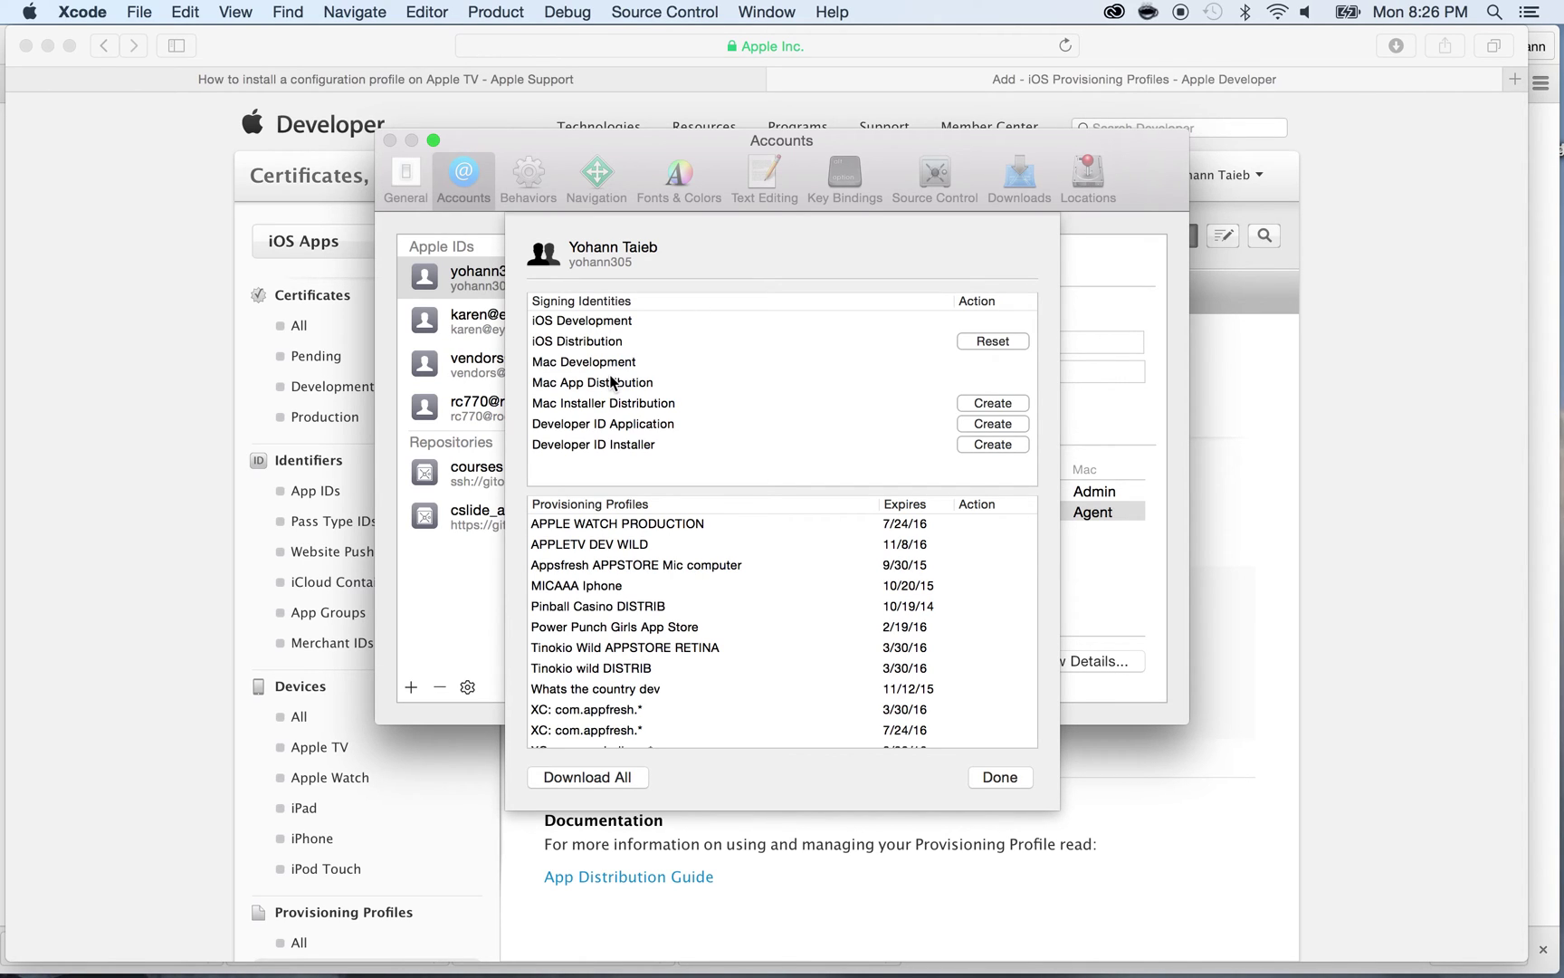
scroll(666, 706, up, 1)
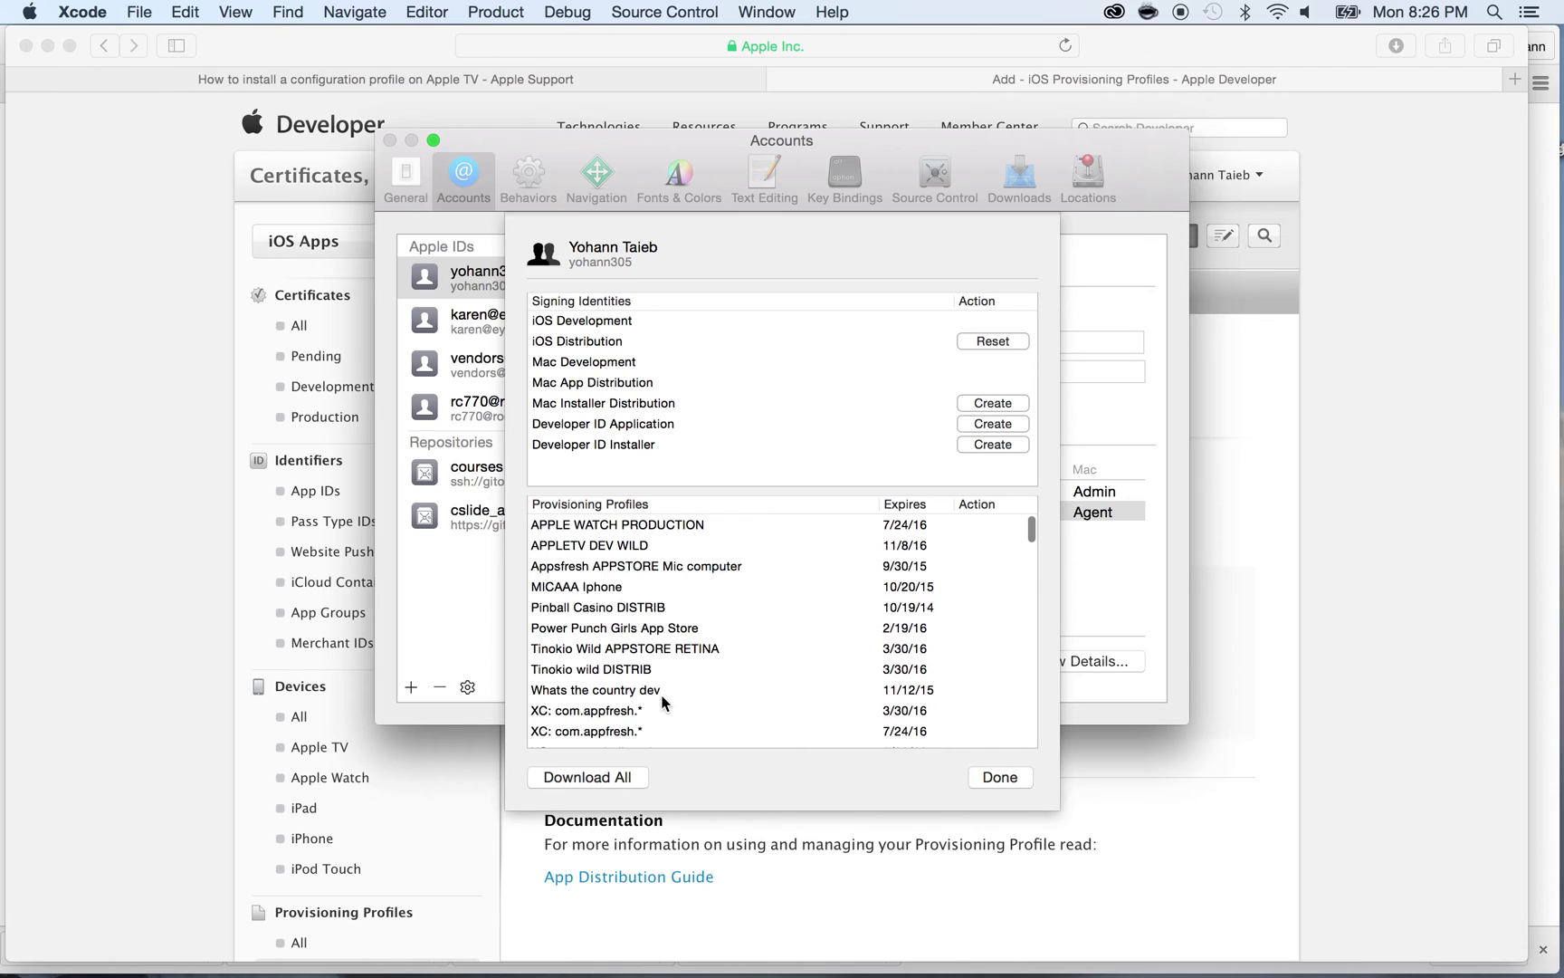
click(591, 525)
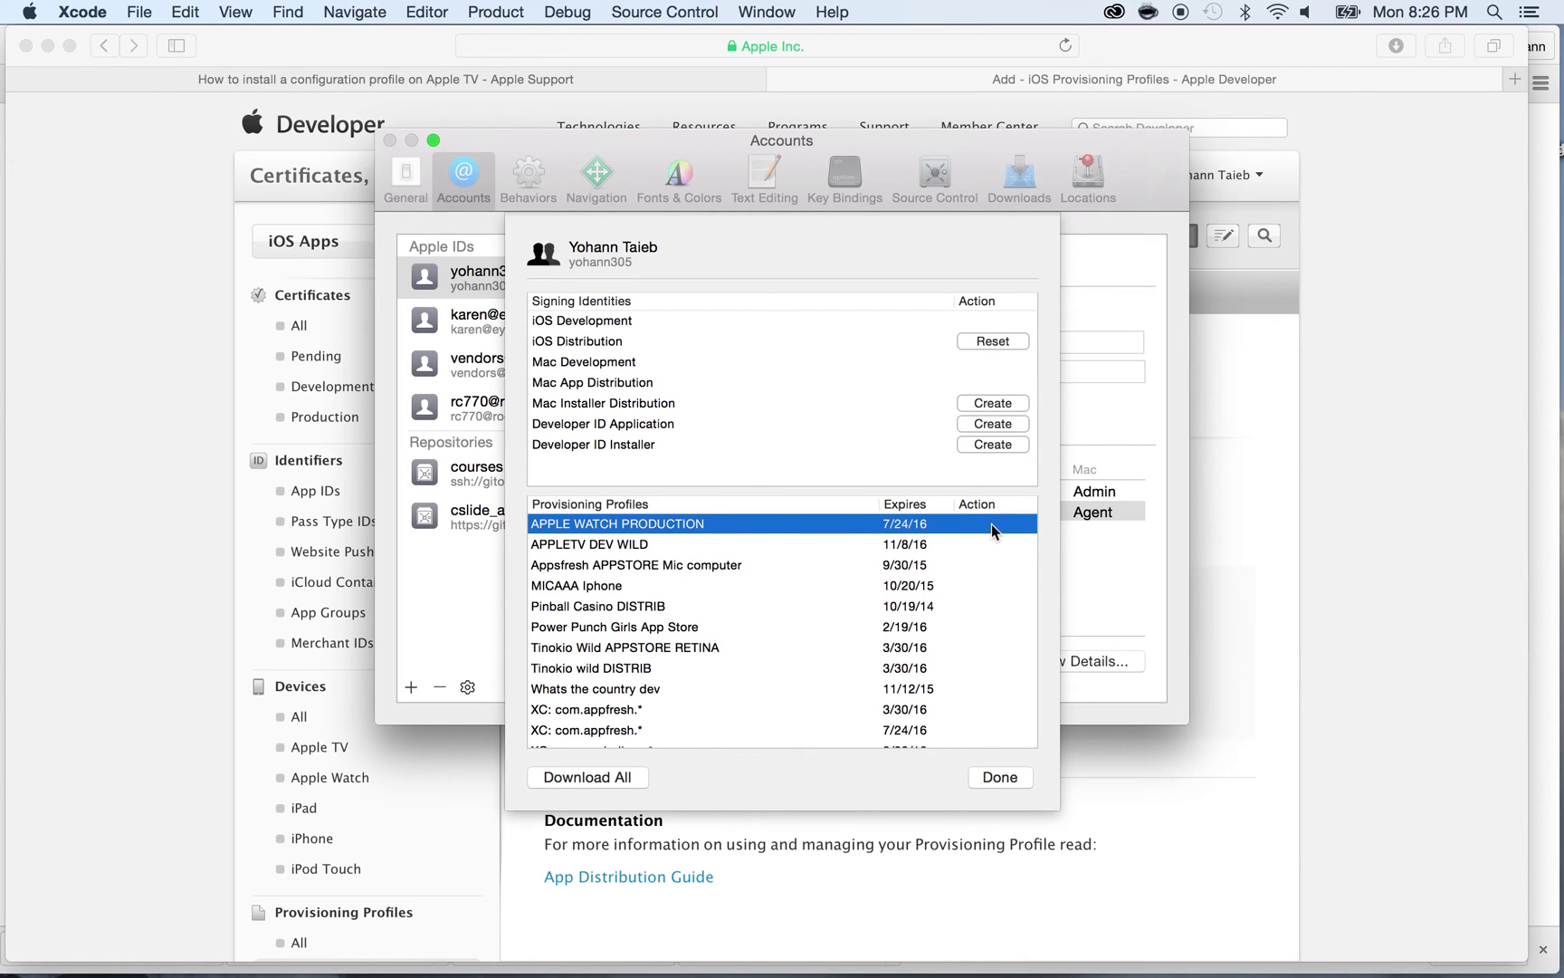
scroll(955, 615, down, 2)
scroll(955, 623, up, 3)
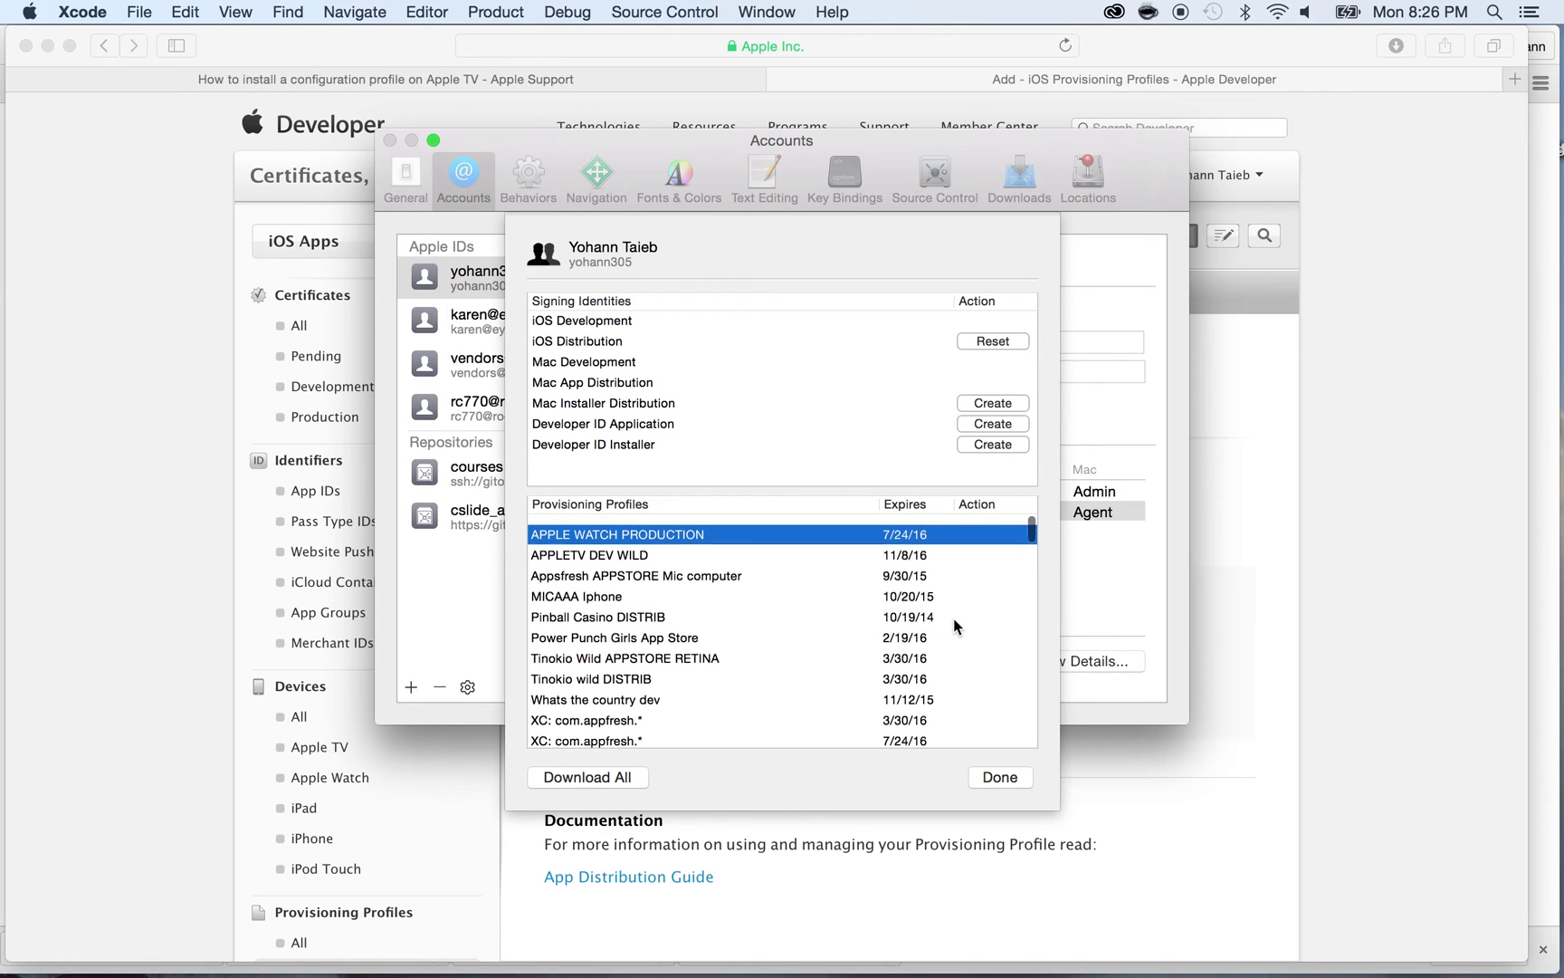
scroll(955, 636, down, 3)
scroll(954, 636, up, 3)
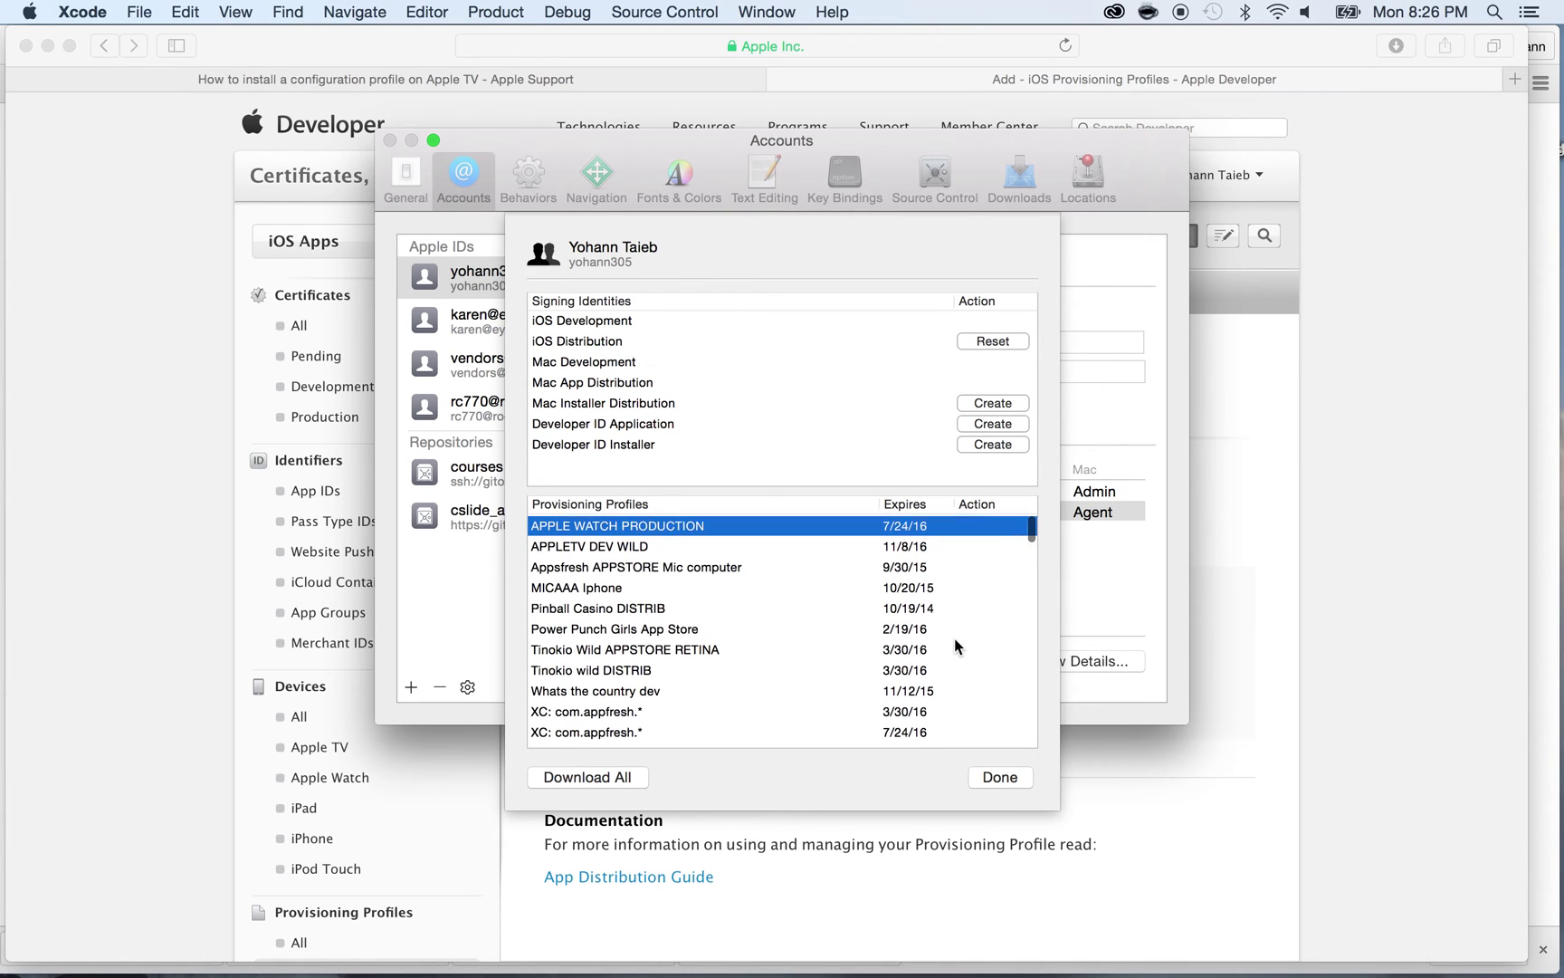
click(994, 777)
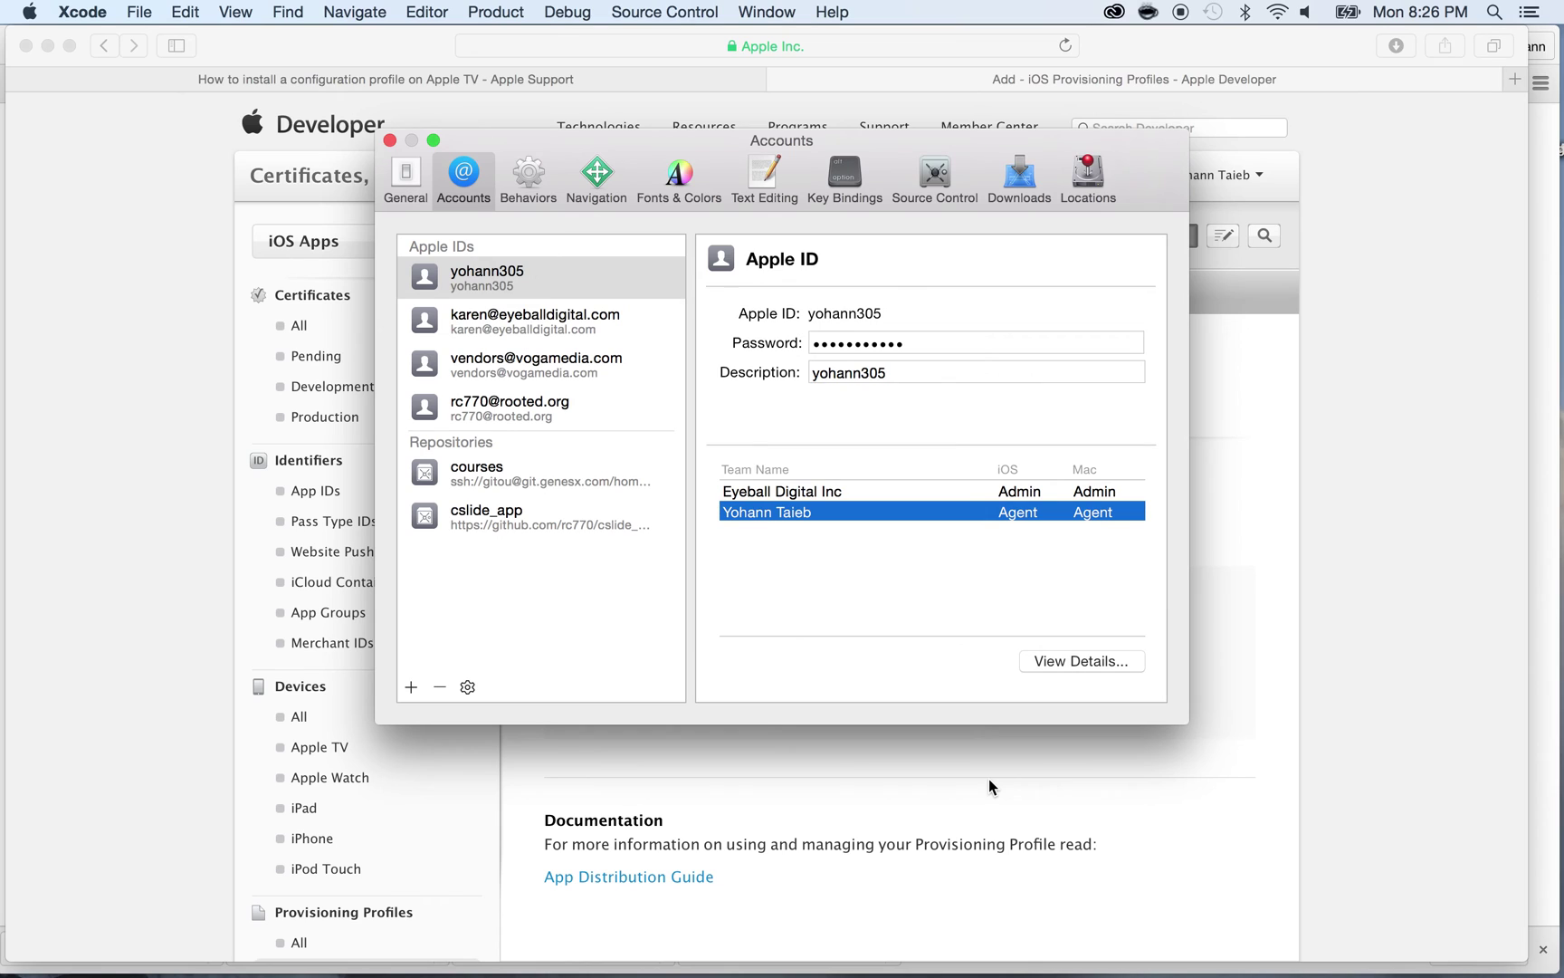
Close Preferences and select the TicTacToeAppleTV target's Provisioning Profile build setting
click(390, 141)
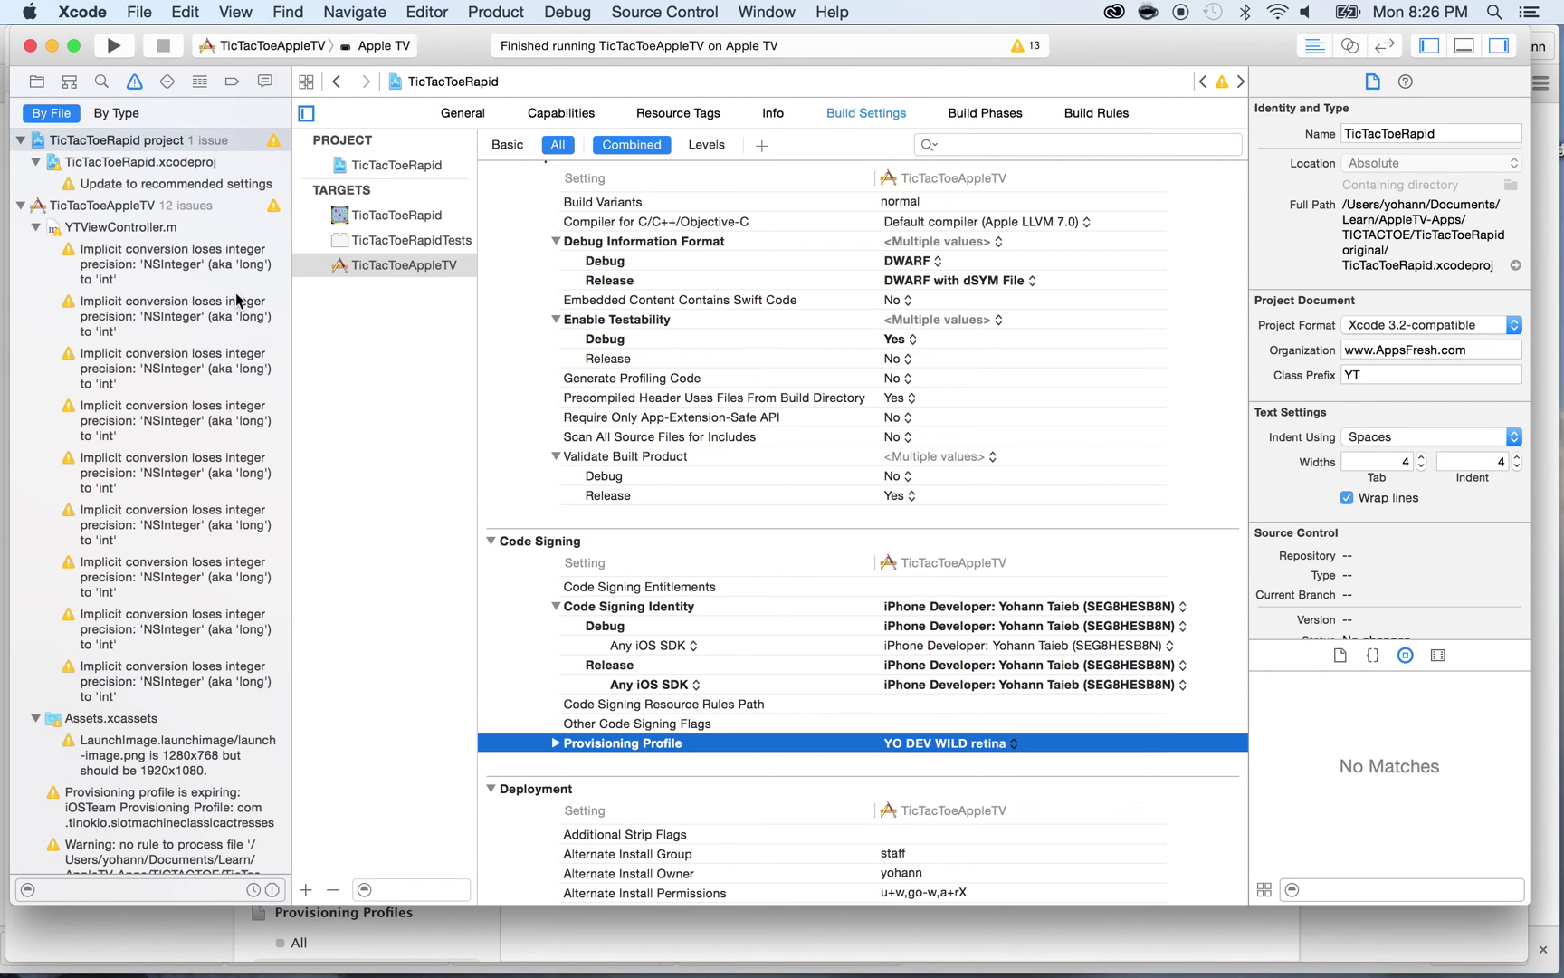
click(36, 83)
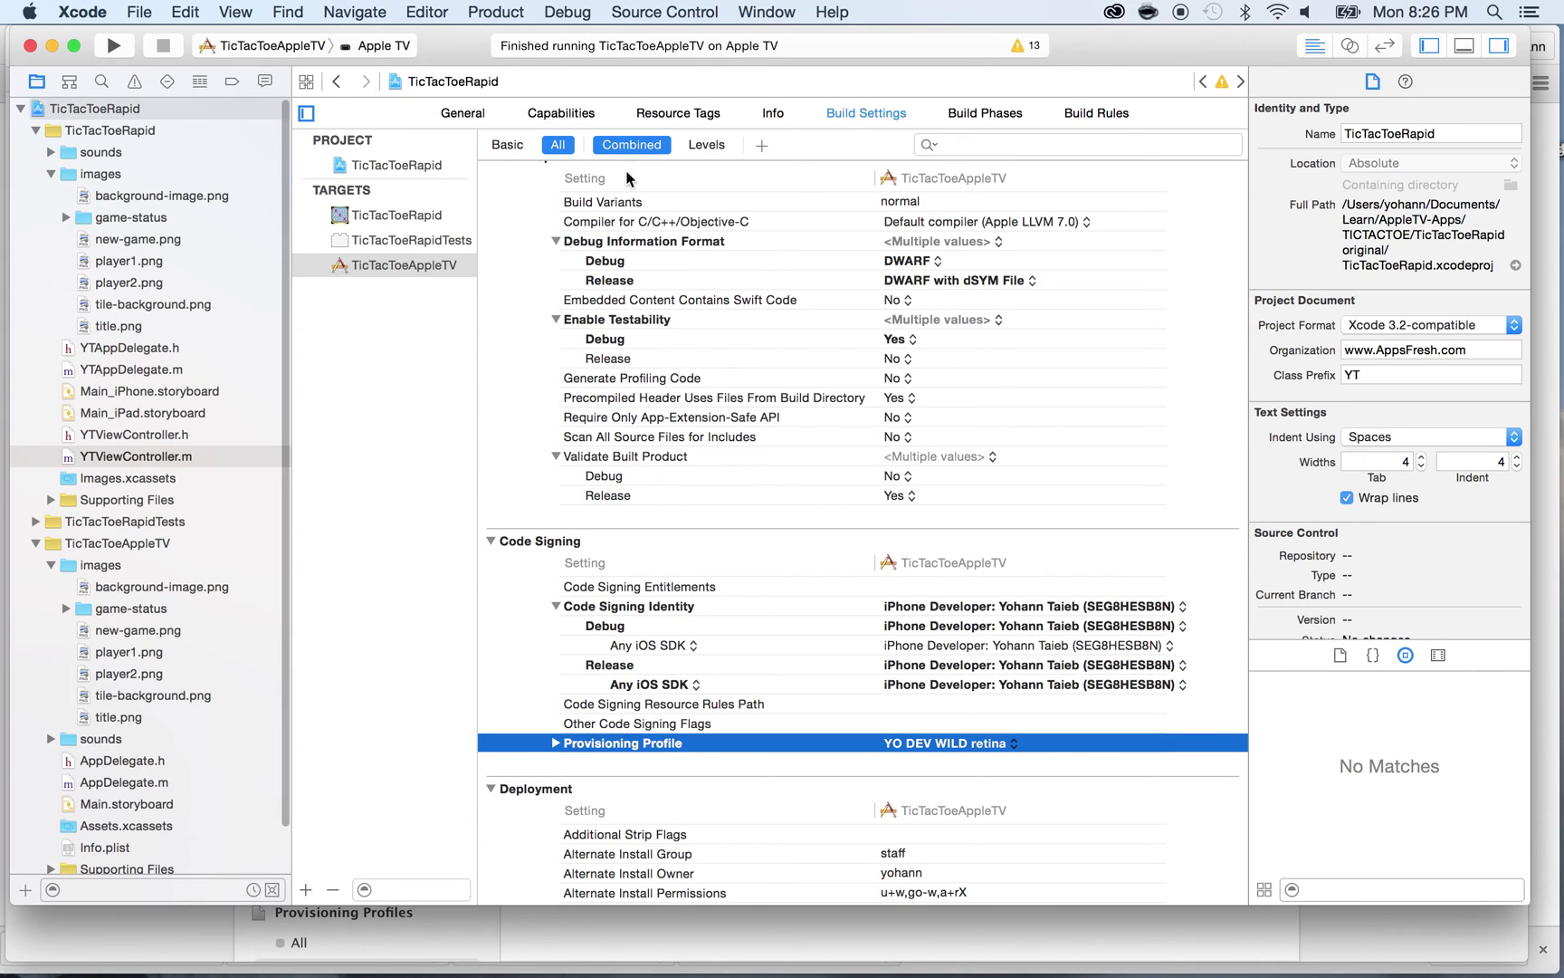
click(406, 272)
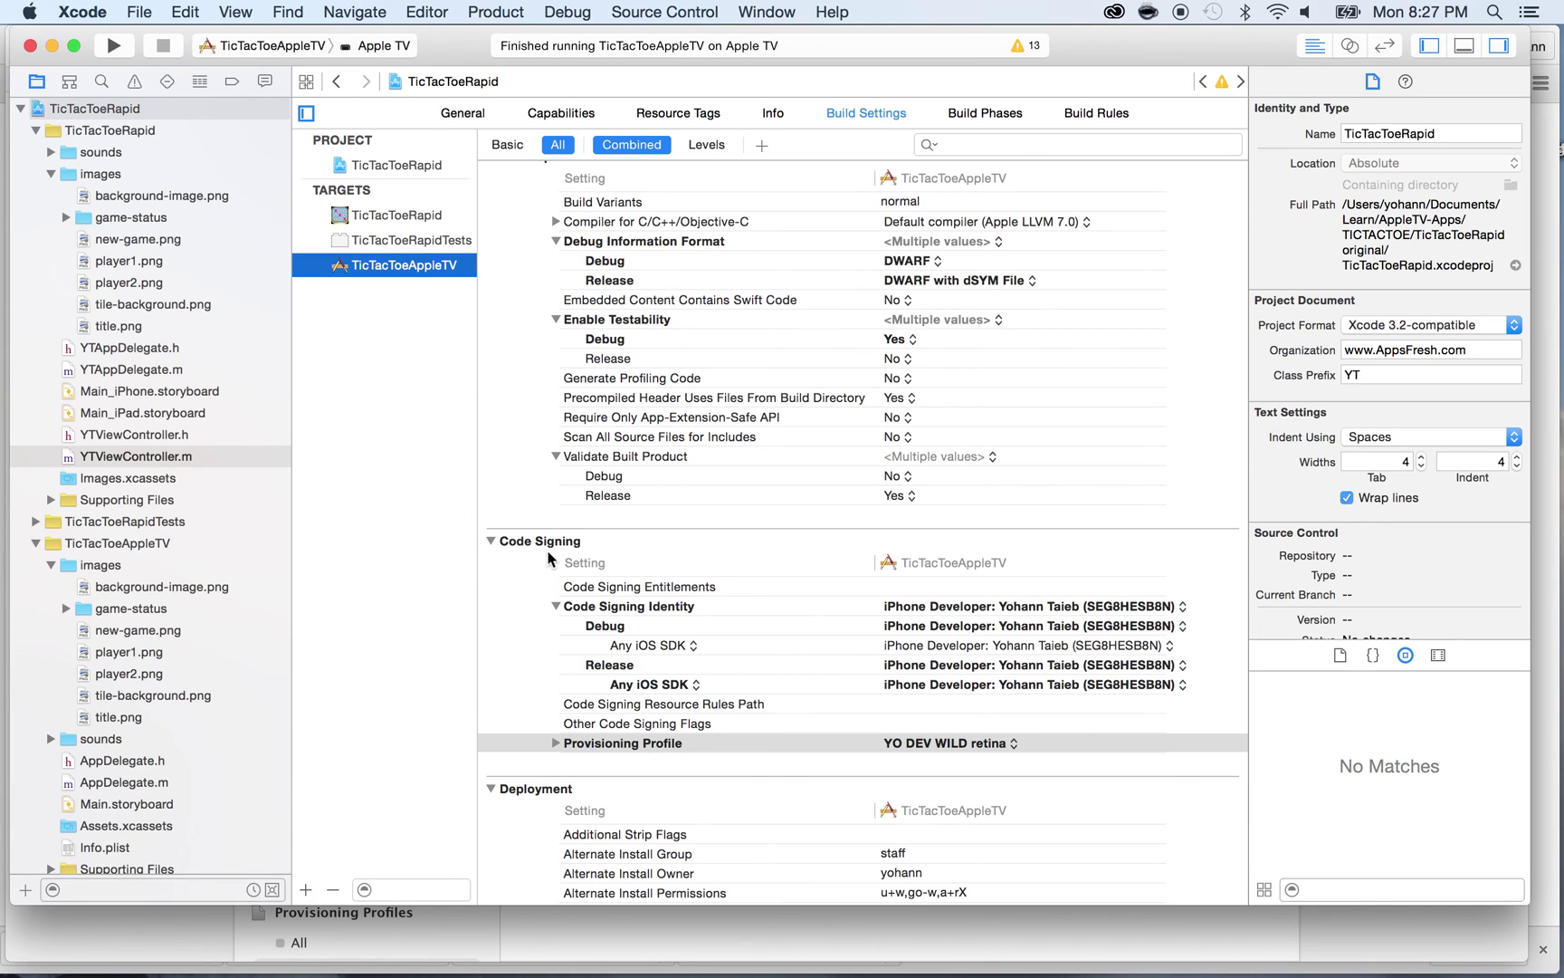
click(617, 744)
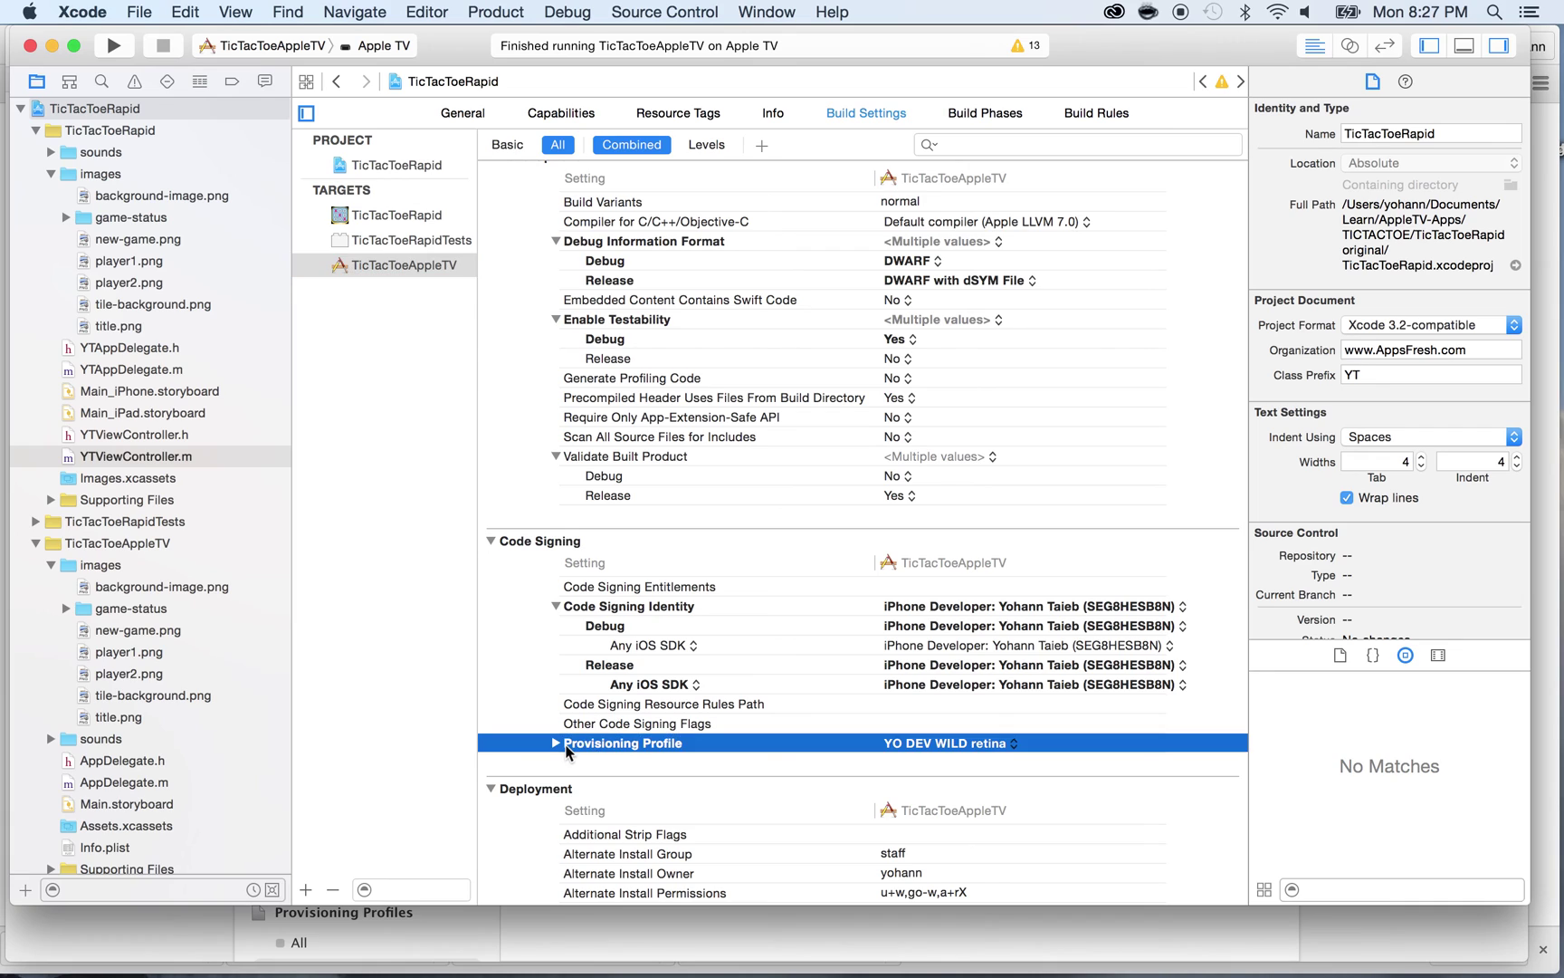